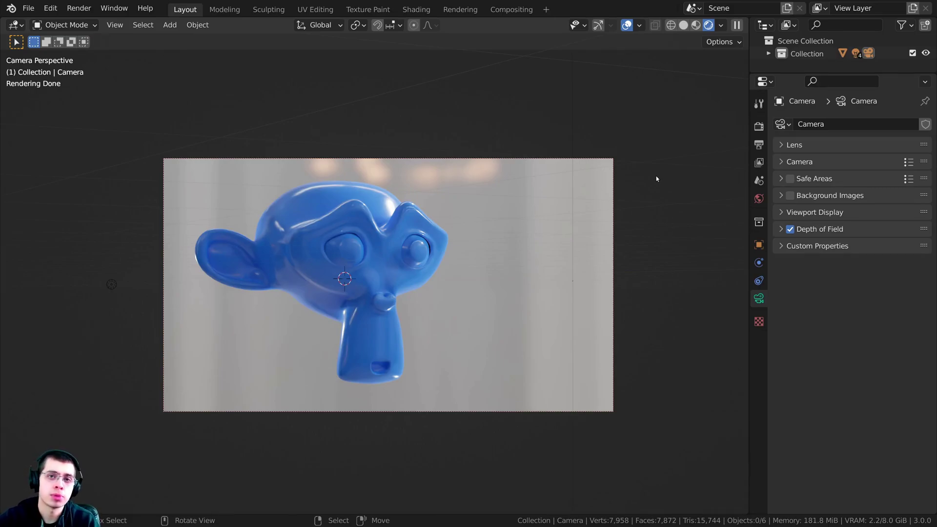
Step: Render the blue Suzanne at 2560×1440 with F12 and zoom into the Render Result
click(360, 236)
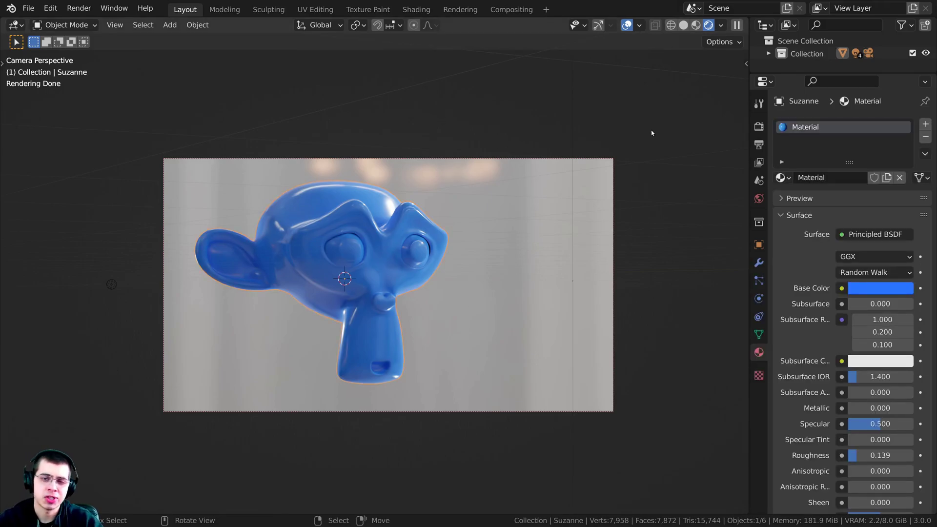
click(397, 117)
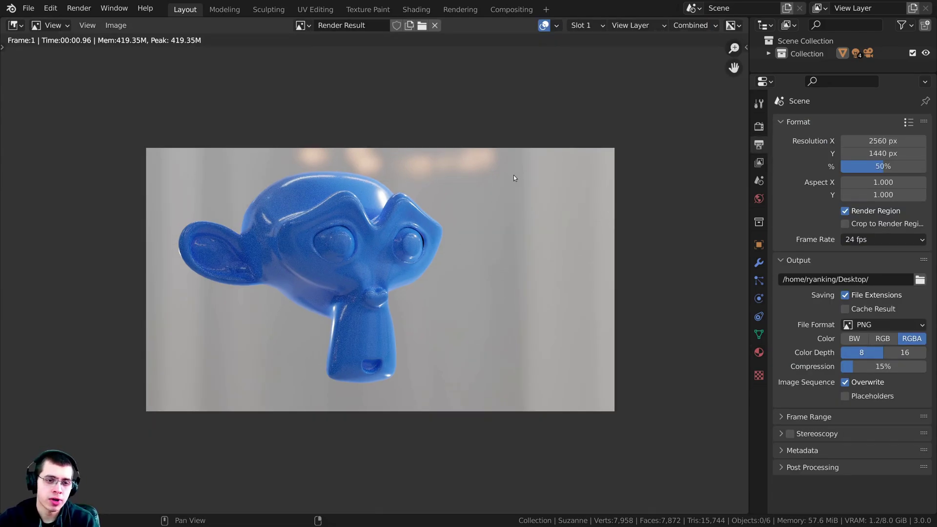
scroll(517, 175, up, 1)
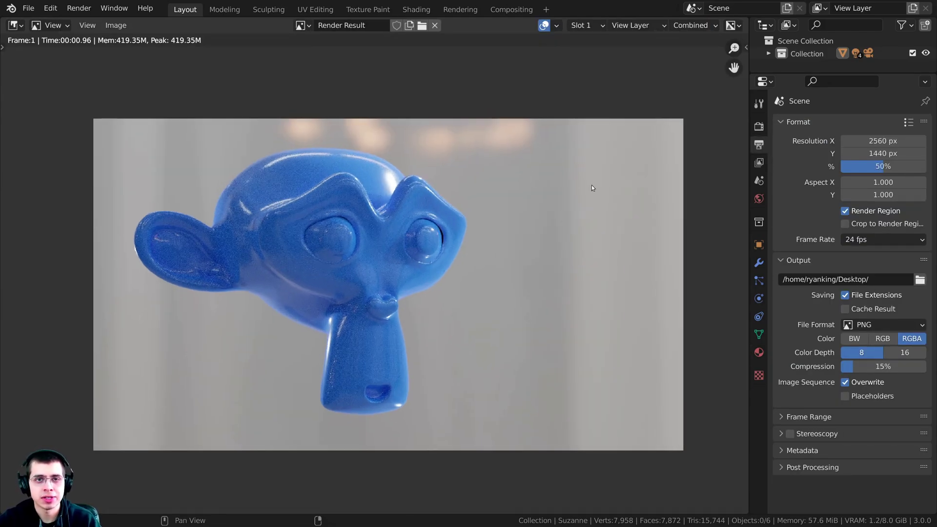
scroll(543, 190, up, 1)
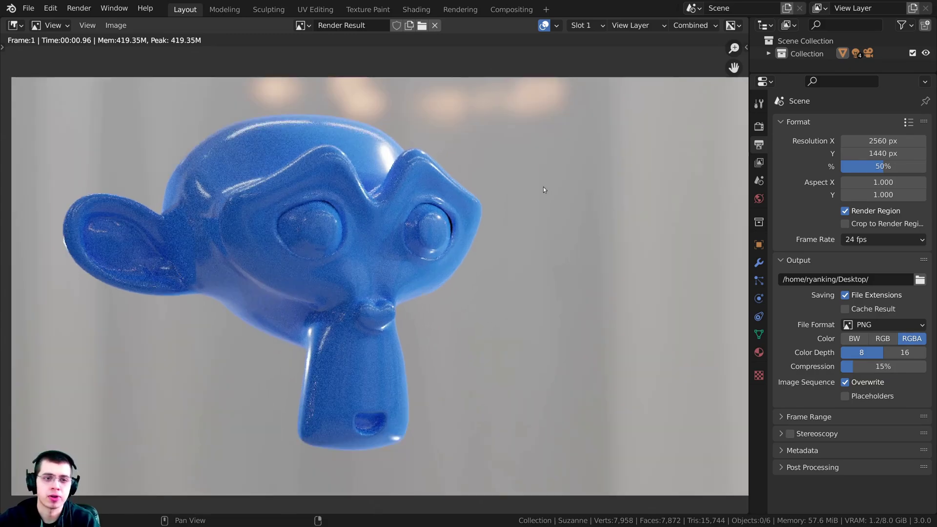
Step: Switch the viewport to rendered preview and orbit out of camera view around the room
key(Escape)
key(z)
middle_drag(497, 118, 472, 138)
scroll(475, 155, down, 4)
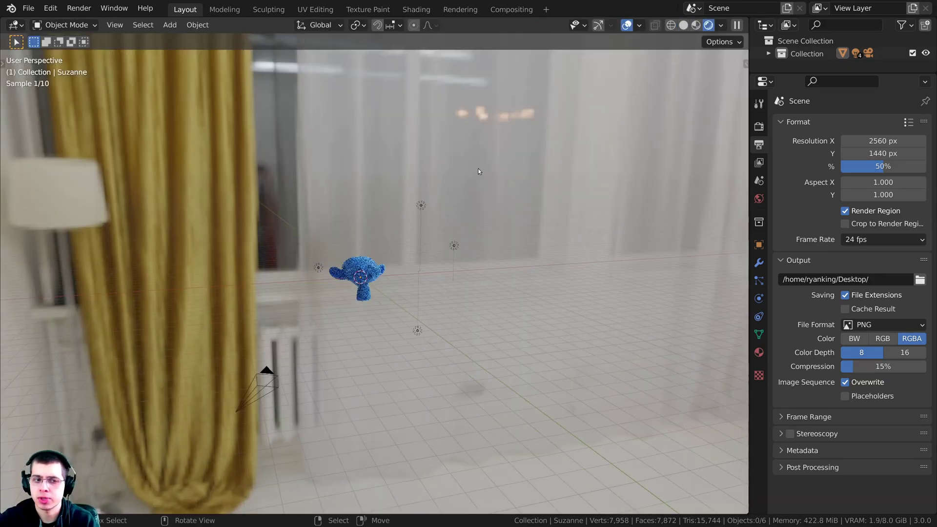
middle_drag(401, 207, 487, 247)
Step: Unlink the HDRI world and create World.001 with a plain light-grey colour
click(758, 199)
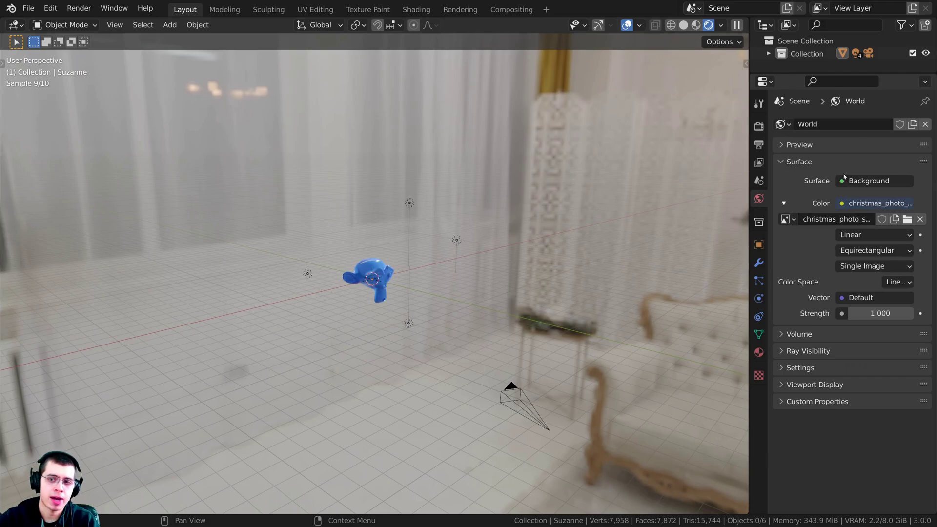
click(925, 124)
click(854, 126)
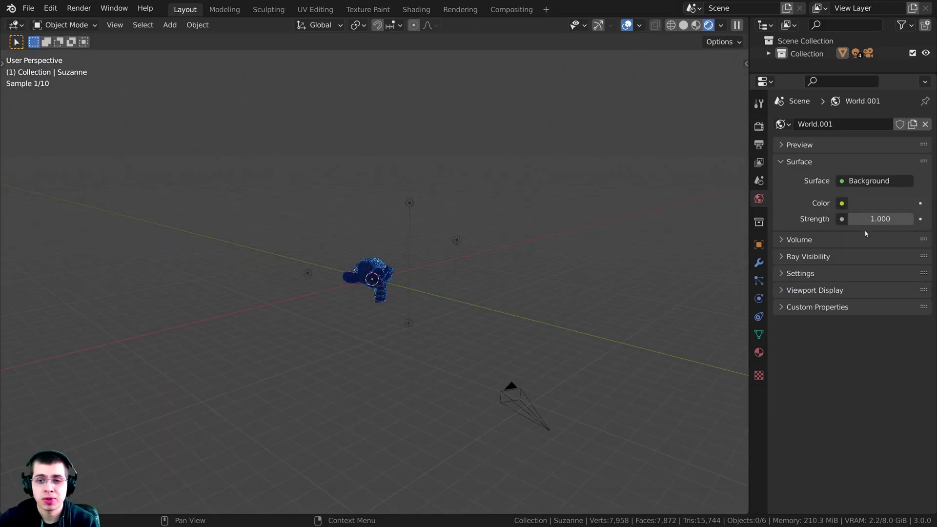
click(858, 205)
drag(904, 91, 903, 61)
middle_drag(515, 216, 499, 211)
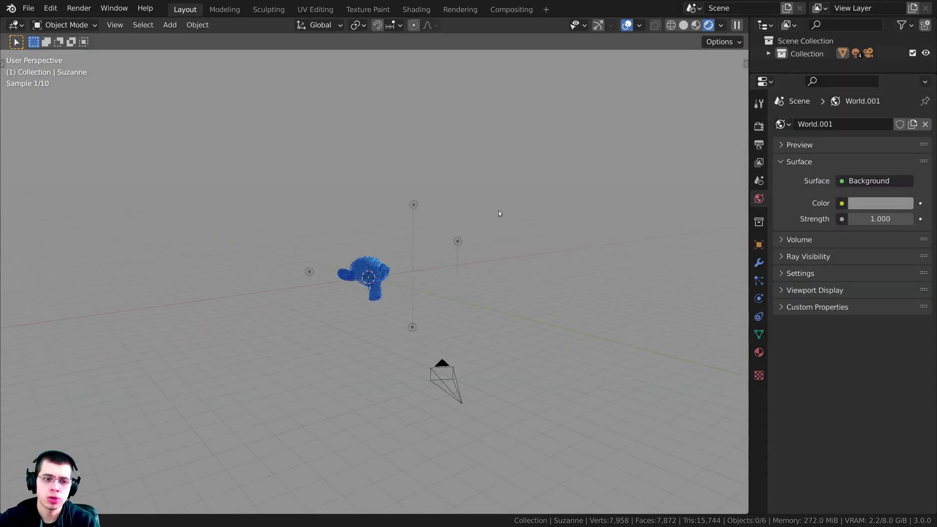
key(KP_0)
scroll(536, 245, up, 1)
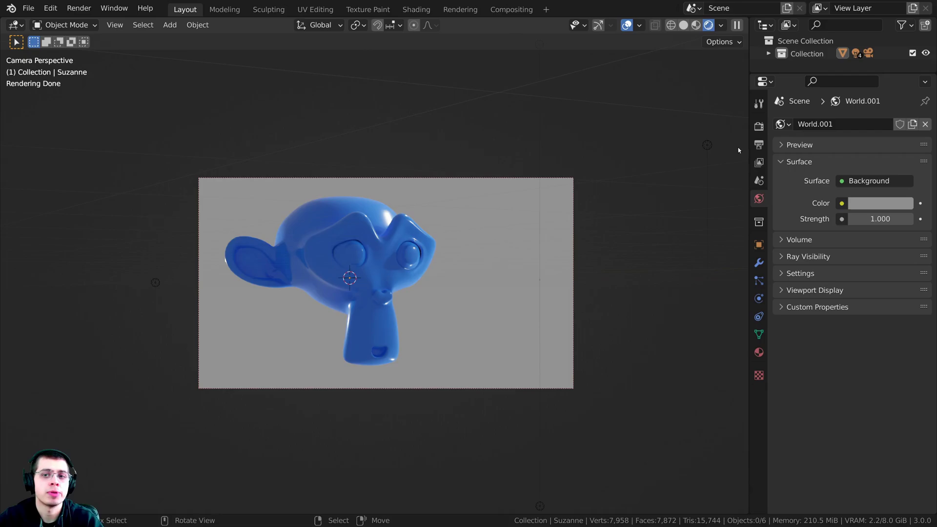
Step: Enable Transparent in the Film section of Render Properties
click(759, 127)
scroll(824, 400, down, 2)
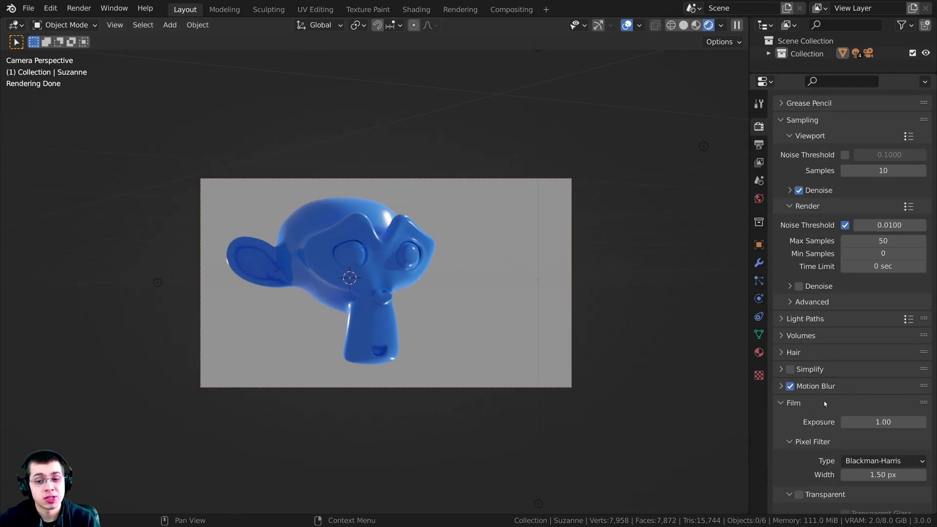
scroll(815, 416, down, 3)
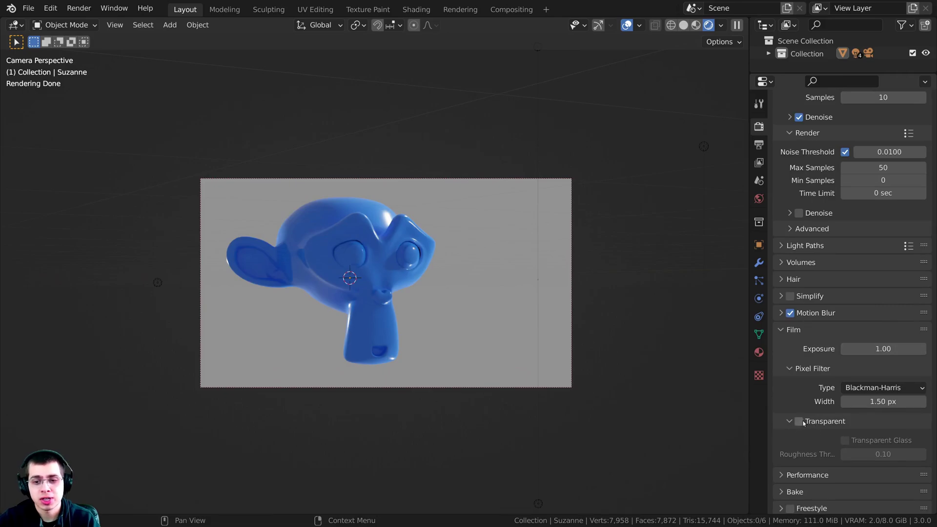
click(800, 423)
scroll(810, 420, down, 1)
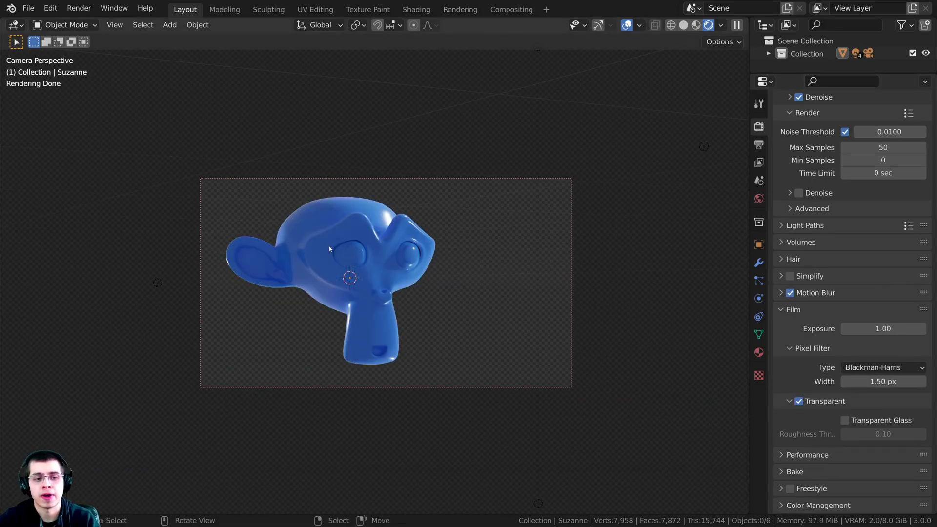
Step: Return to camera view and select the monkey head
middle_drag(432, 282, 421, 299)
key(KP_0)
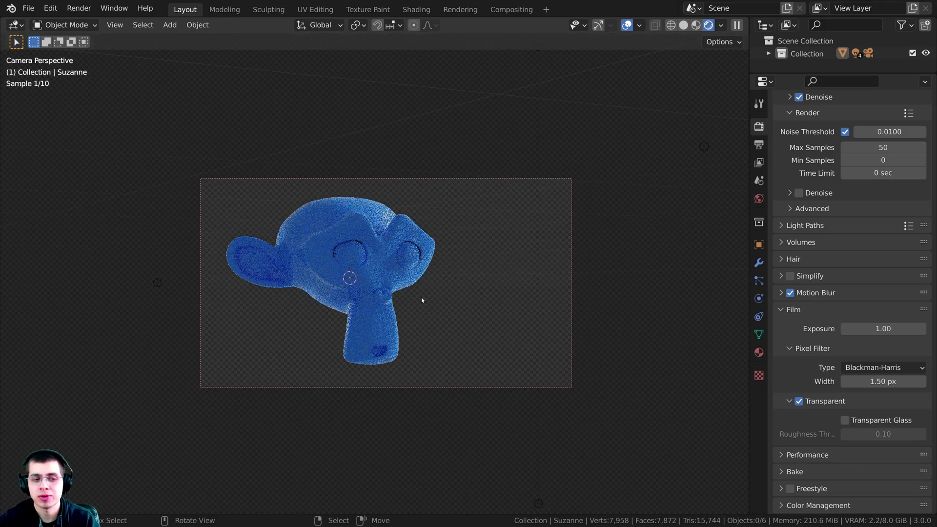
scroll(414, 223, up, 1)
click(423, 301)
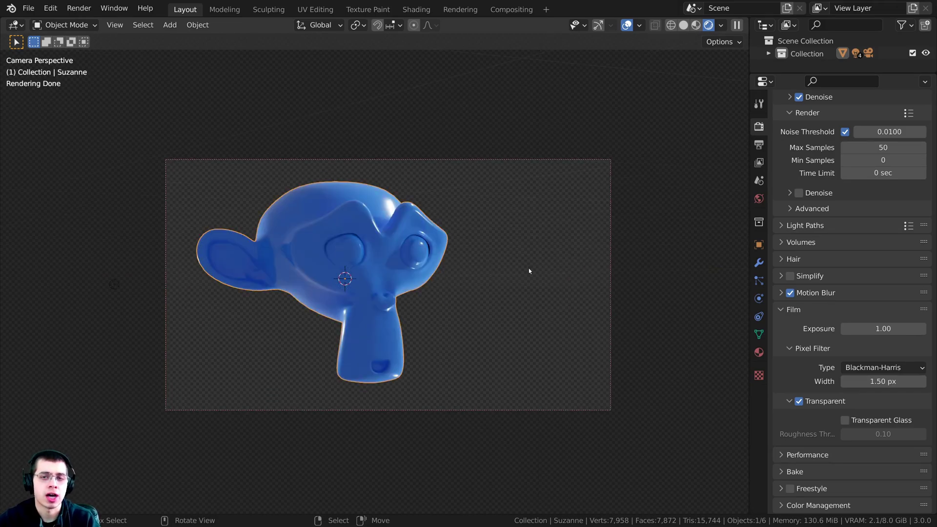
scroll(866, 148, up, 7)
Step: Switch the render engine to Eevee and check that its Film Transparent is on
click(857, 105)
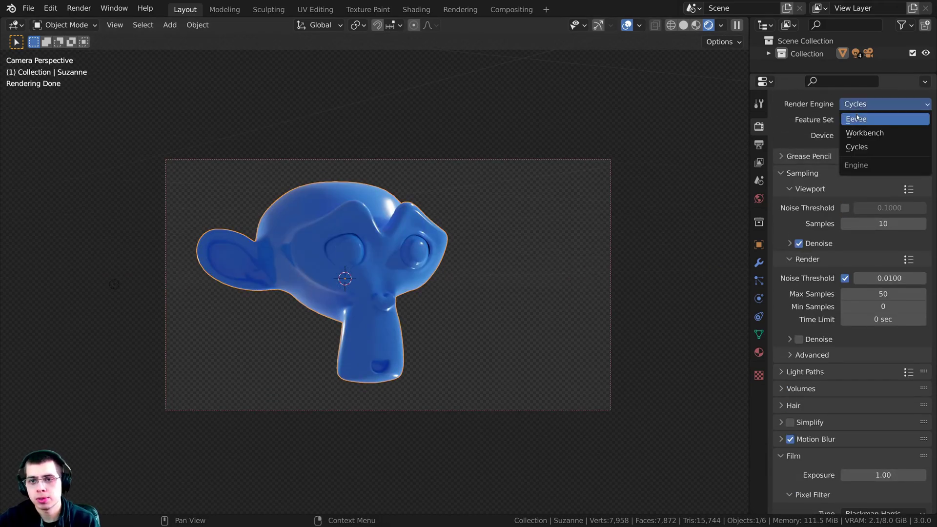
click(884, 119)
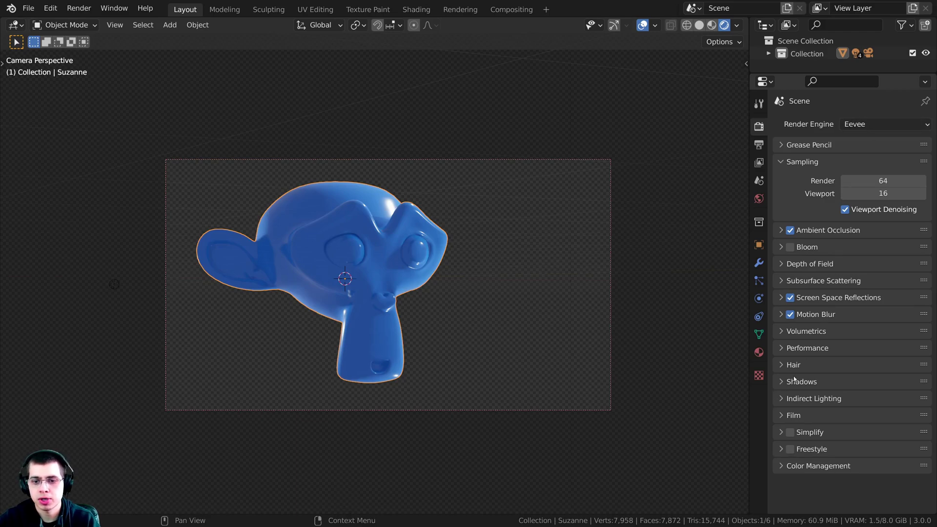
click(792, 416)
scroll(833, 325, down, 1)
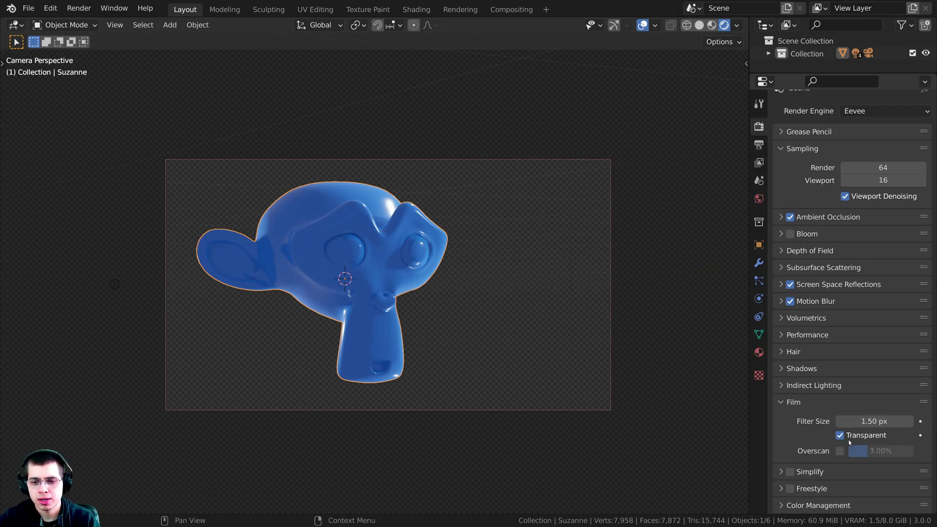
scroll(853, 422, up, 1)
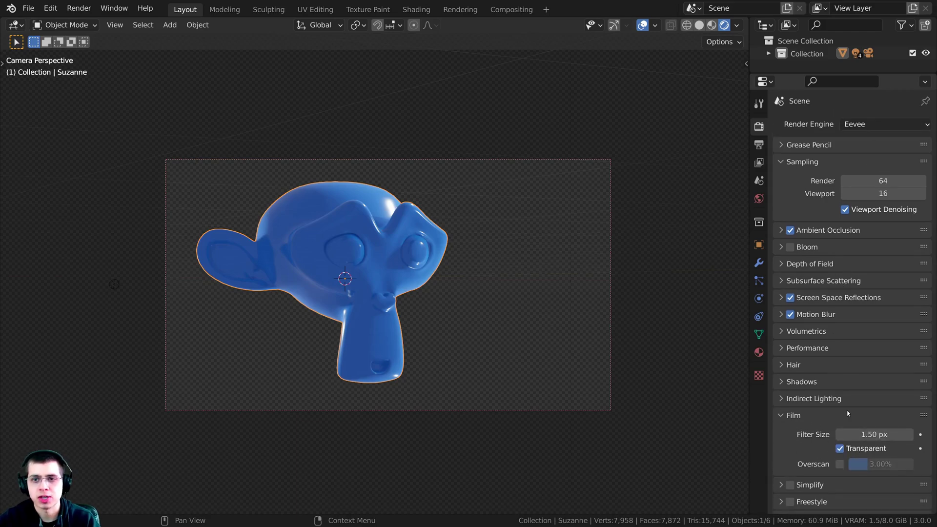
Step: Set the render engine back to Cycles, deselect the monkey, and use Solid shading
click(859, 126)
click(865, 168)
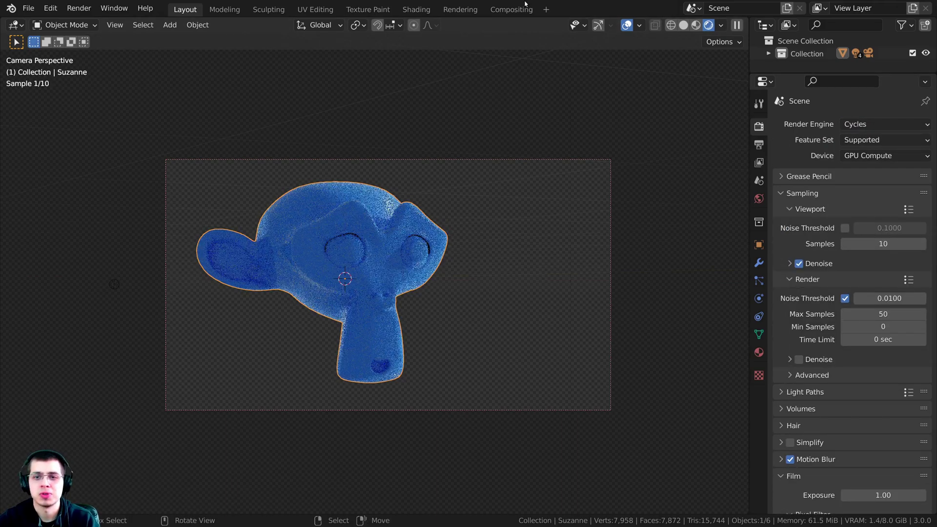
click(493, 93)
click(699, 26)
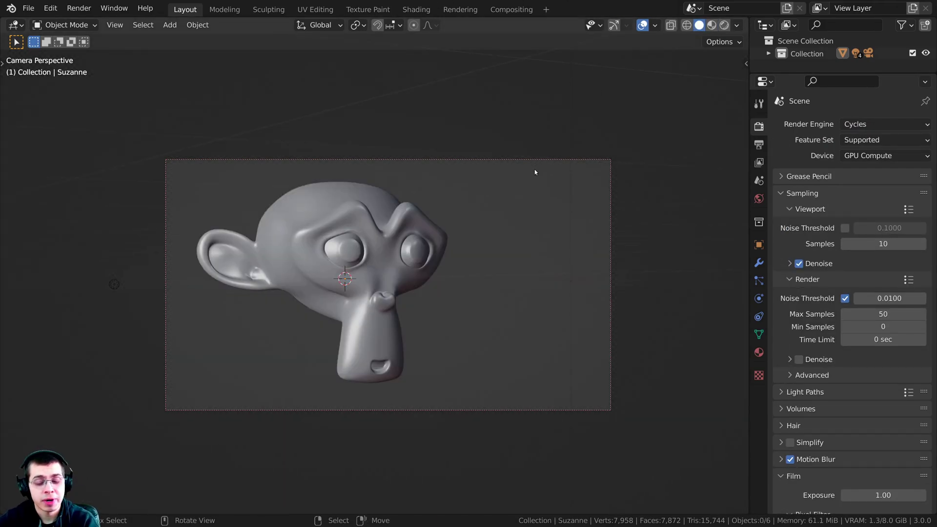
Step: Render the frame with F12 and frame the whole monkey over the transparent checkerboard
key(F12)
scroll(516, 183, up, 10)
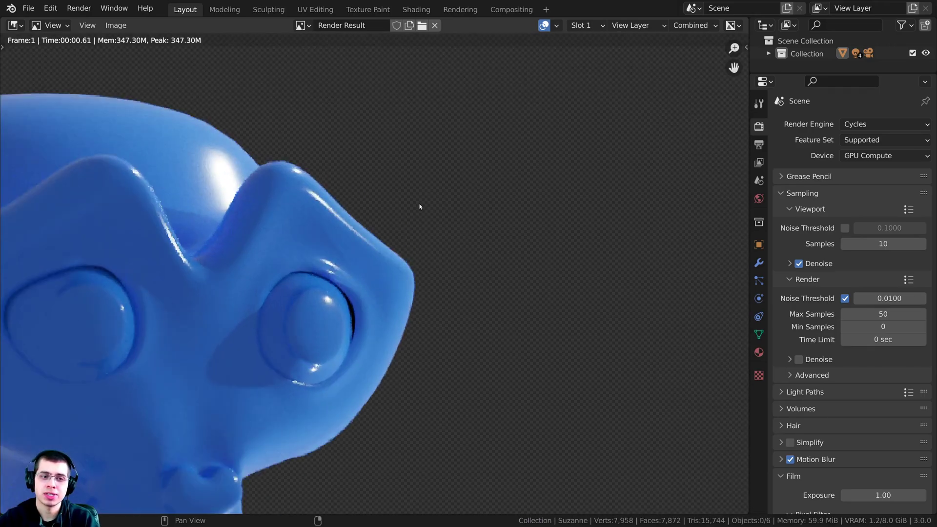
scroll(575, 172, down, 1)
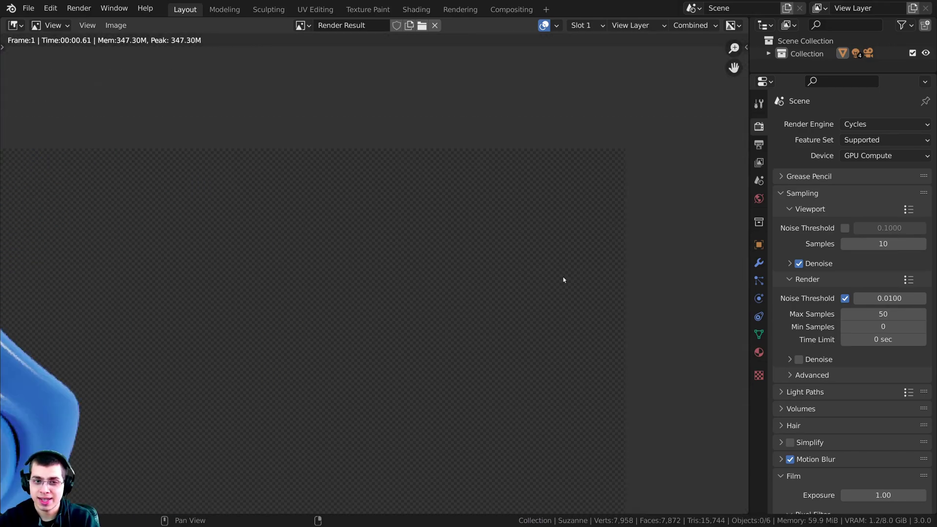
scroll(450, 289, down, 4)
middle_drag(445, 294, 573, 218)
scroll(492, 232, up, 1)
scroll(442, 142, down, 1)
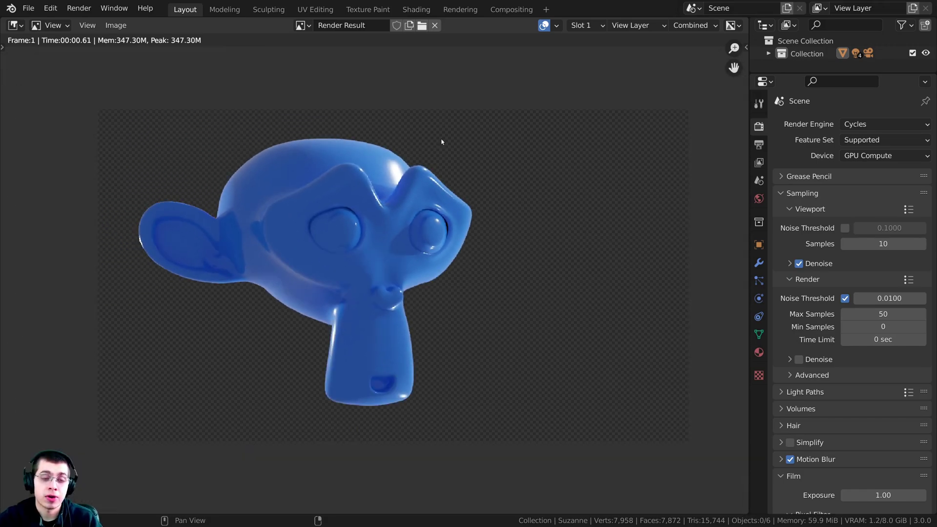
Step: Open Save As Image for the render and set the format to PNG after trying JPEG
click(115, 25)
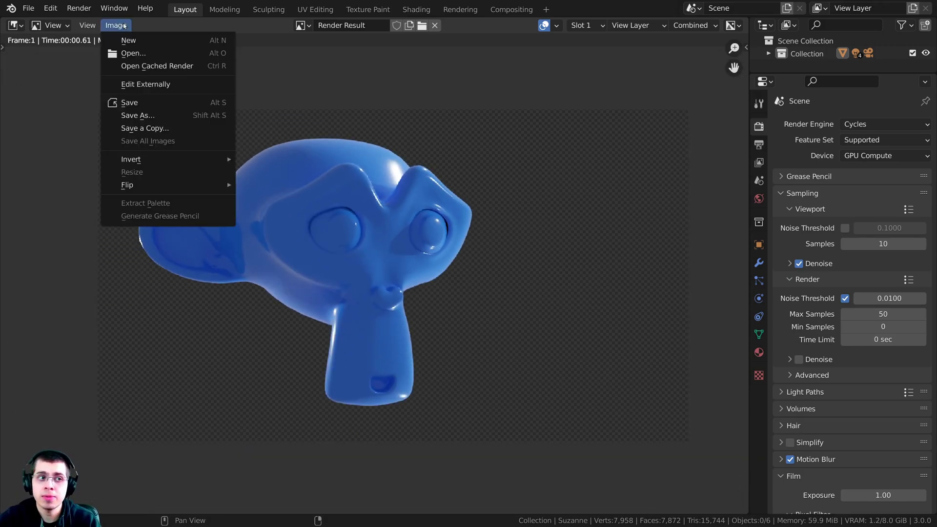
click(182, 116)
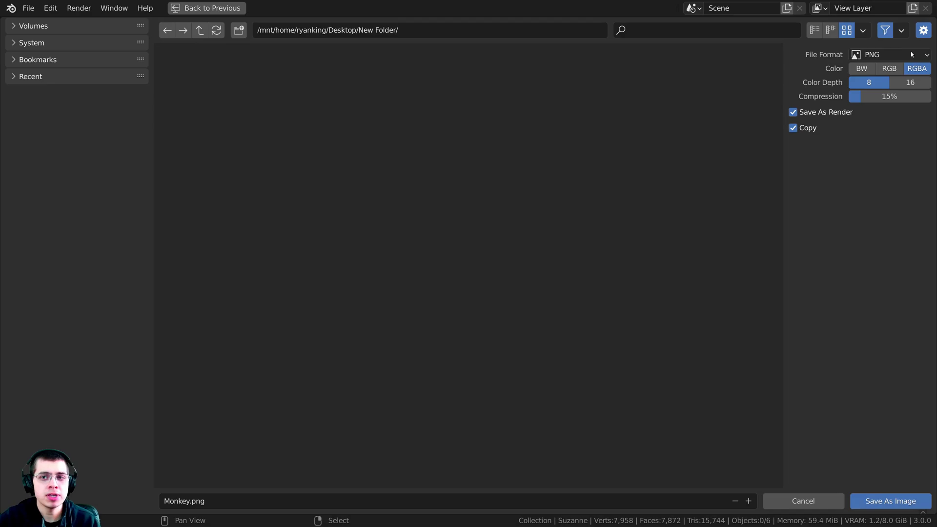
click(875, 55)
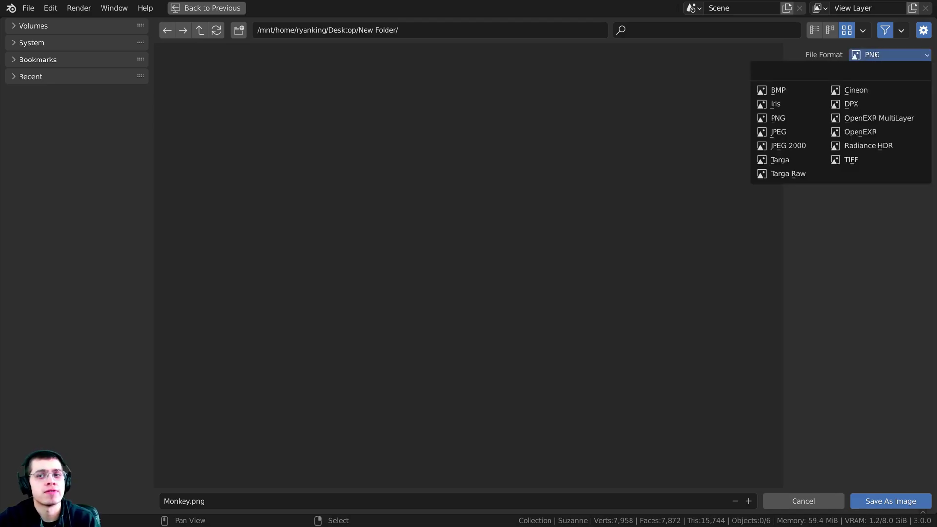
click(778, 132)
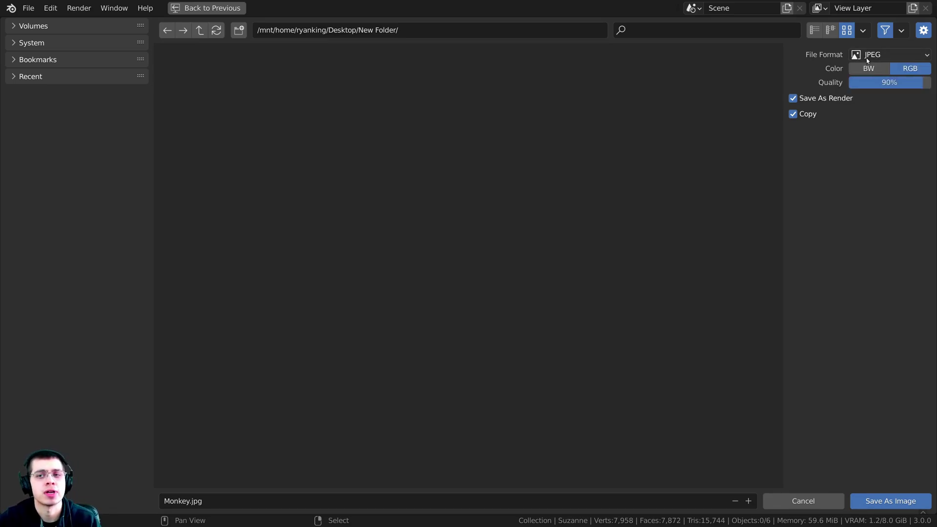
click(879, 54)
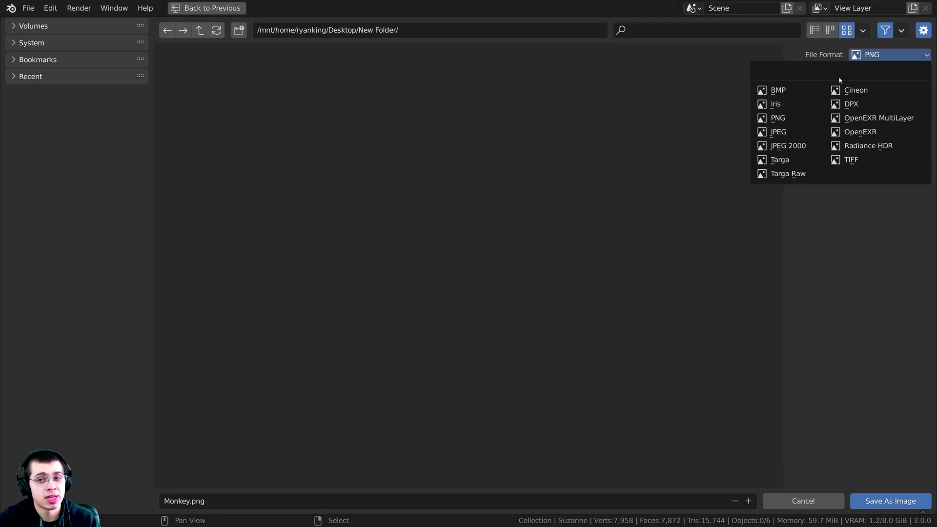
click(778, 119)
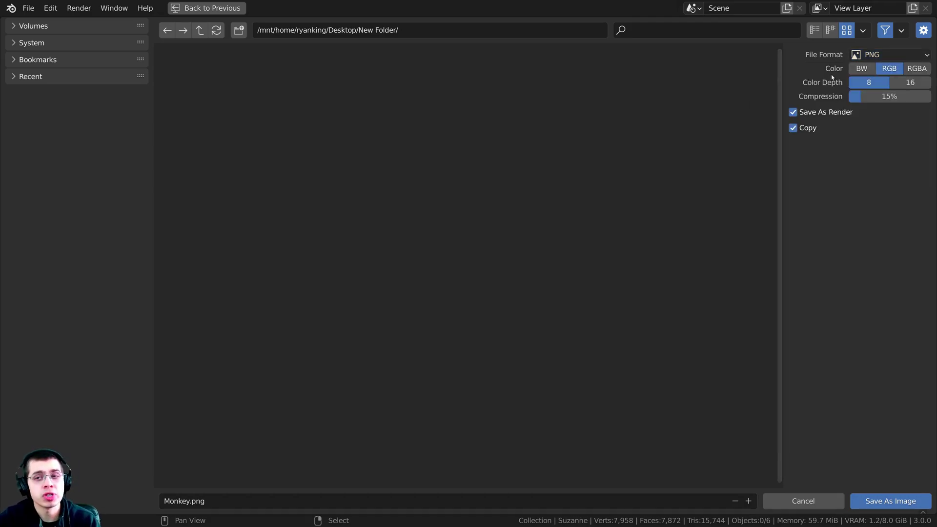
Step: Choose RGBA colour after trying RGB and BW, and save Monkey.png into New Folder
click(916, 70)
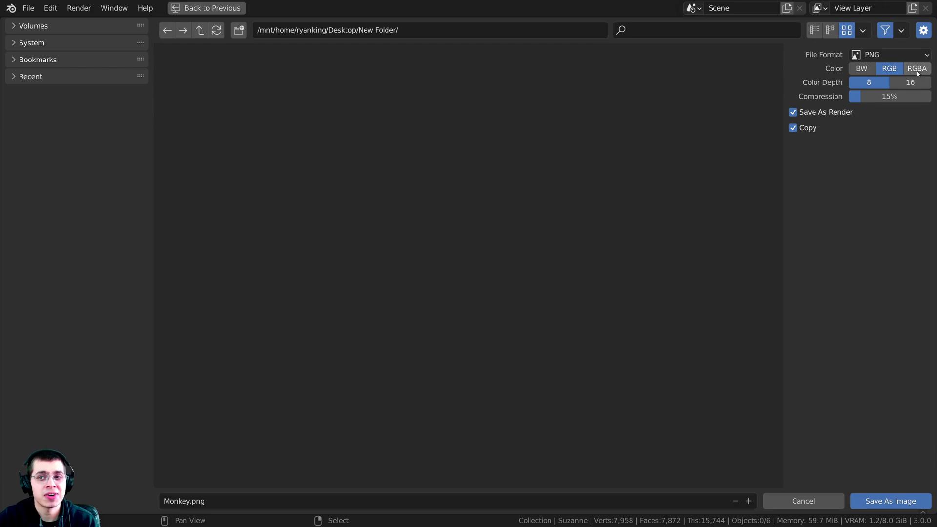
click(889, 70)
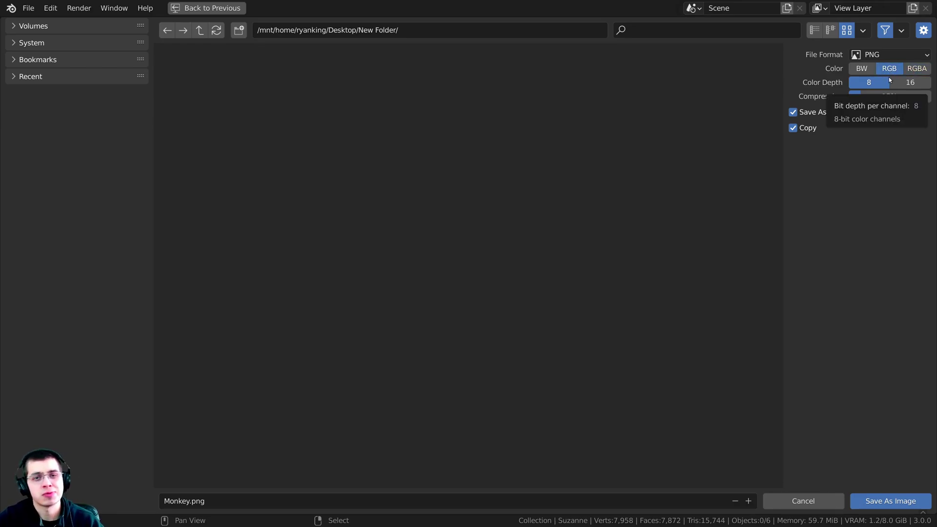
click(861, 69)
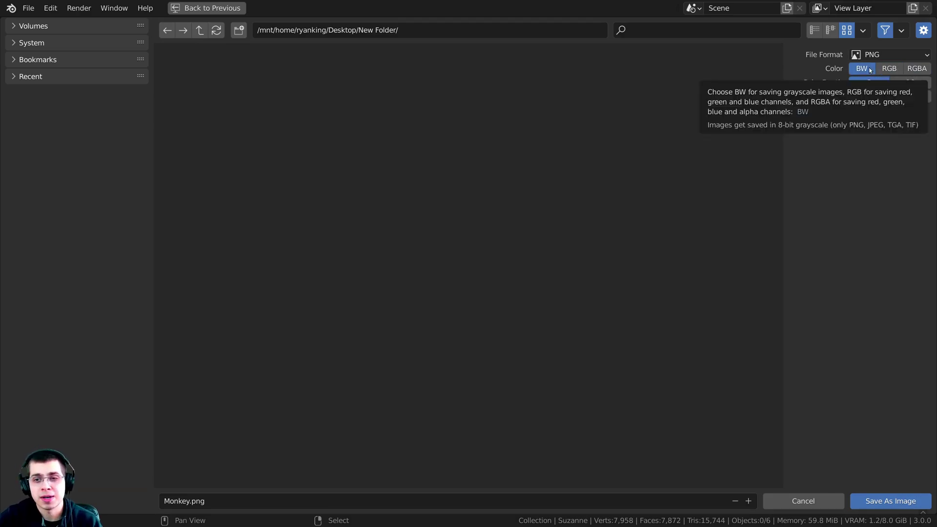
click(917, 69)
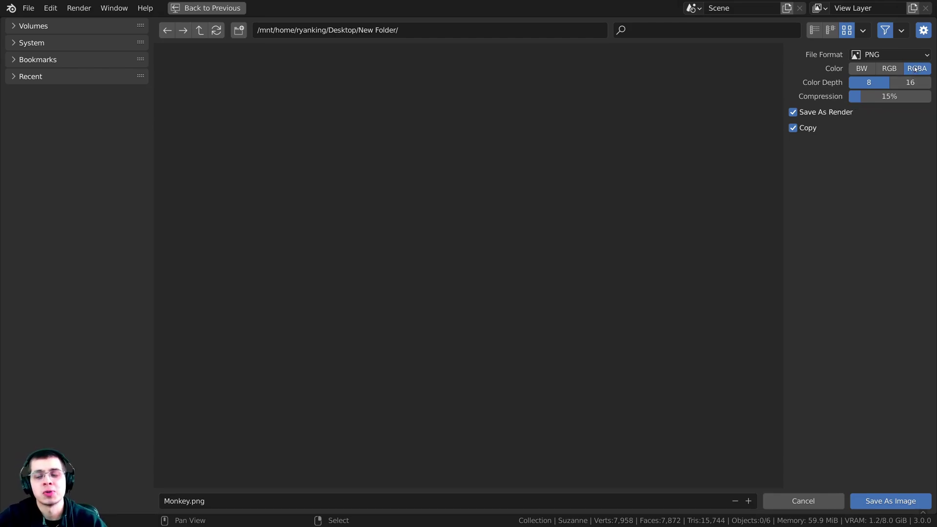
click(889, 70)
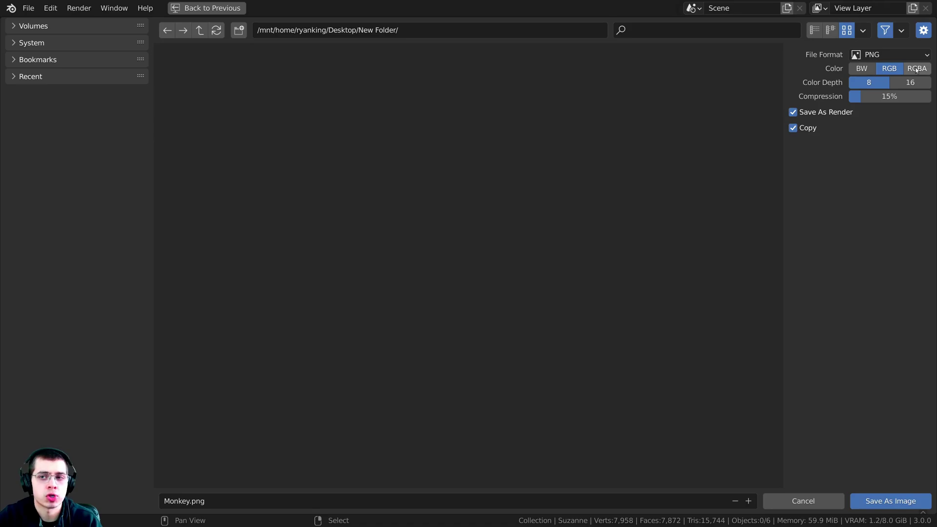
click(910, 70)
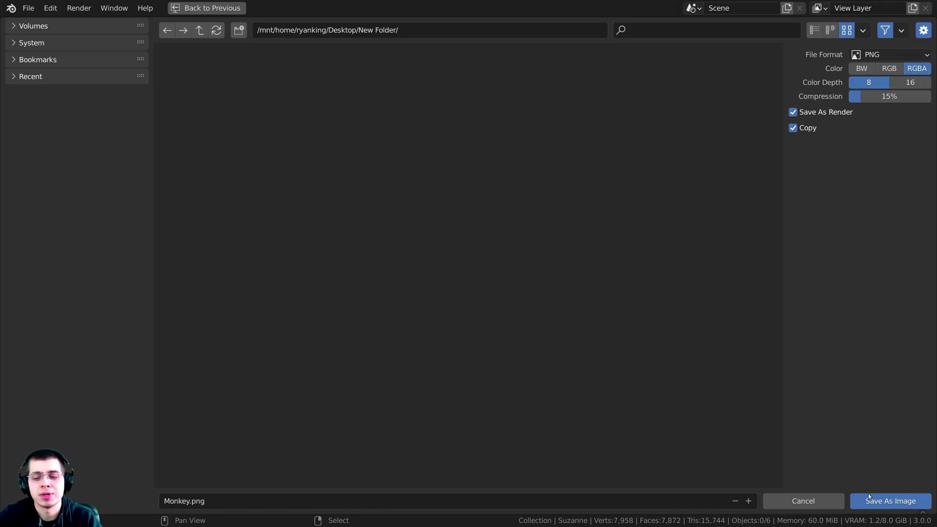
click(878, 500)
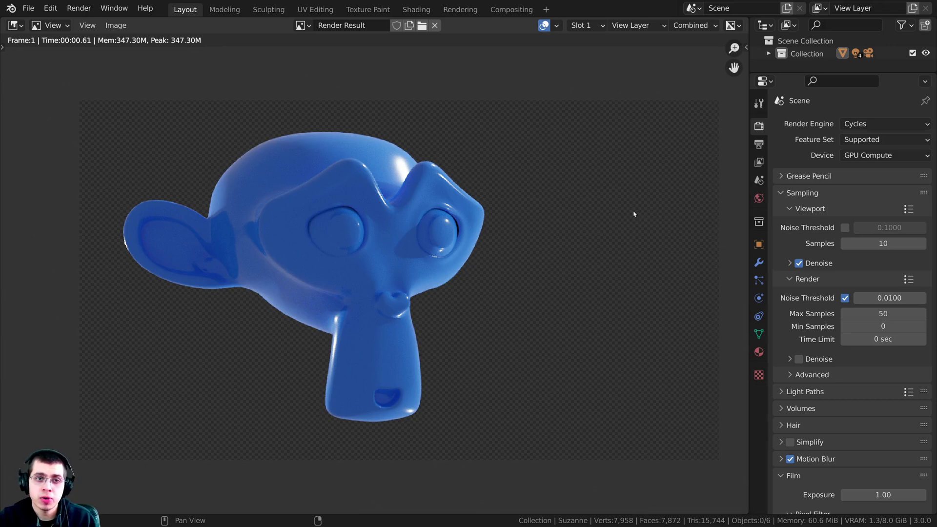
middle_drag(557, 210, 551, 210)
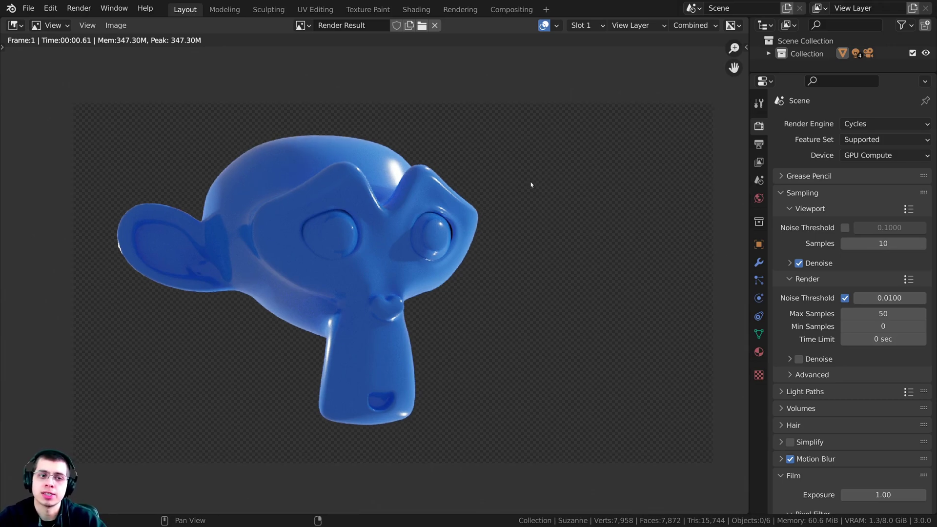
middle_drag(466, 201, 464, 203)
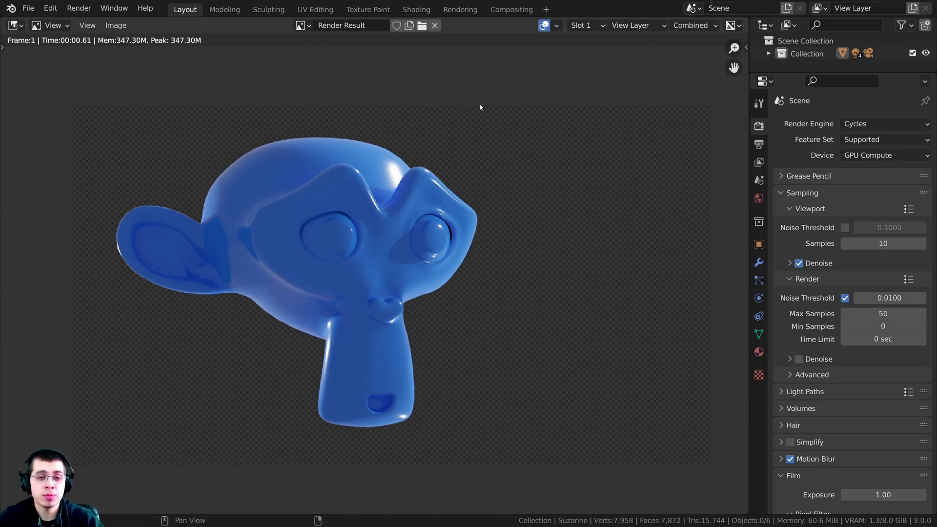
middle_drag(485, 128, 481, 128)
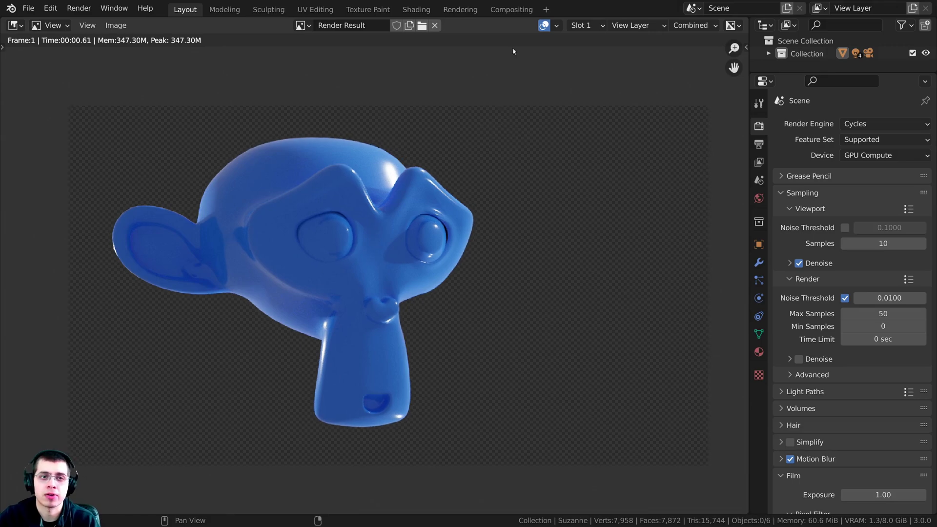
Step: Switch to the Compositing workspace, enlarge the node editor, and enable Use Nodes
click(502, 12)
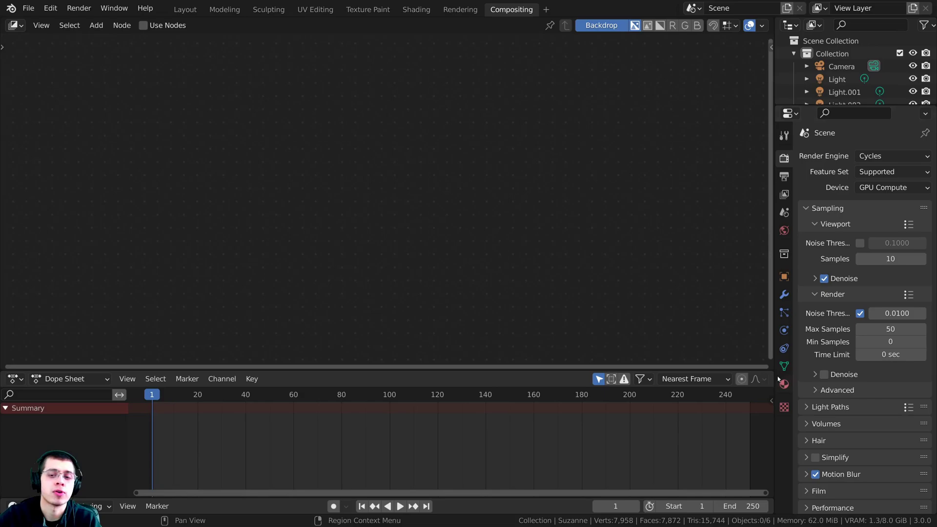
drag(771, 368, 732, 424)
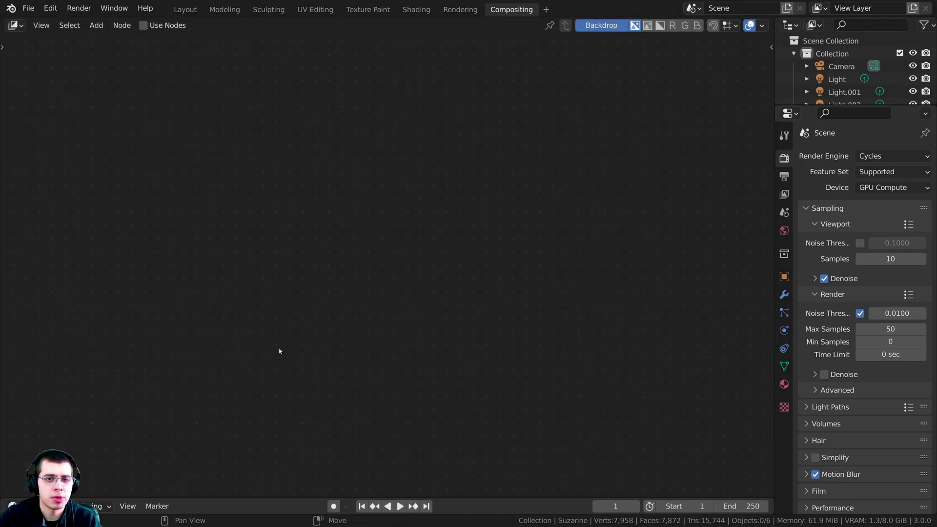
click(143, 25)
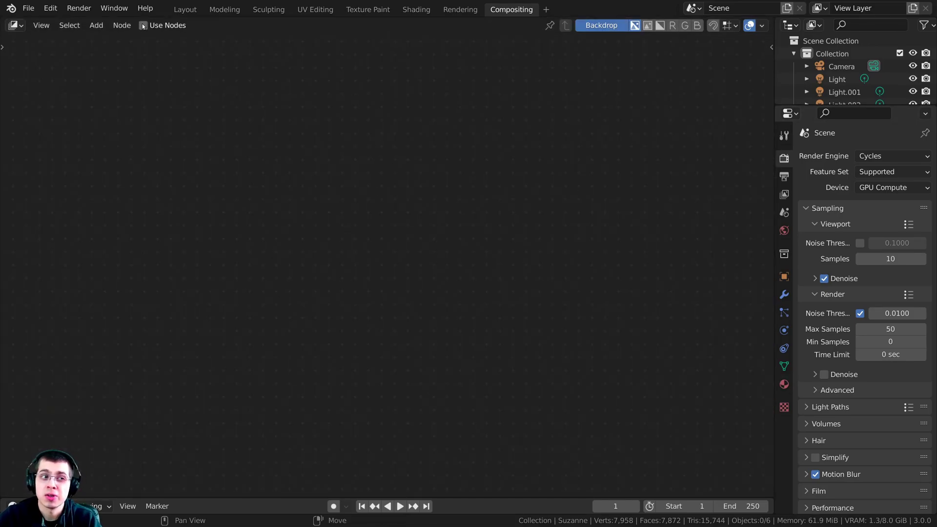
Step: Spread out the nodes: Render Layers to the left, Composite to the right
middle_drag(402, 169, 412, 176)
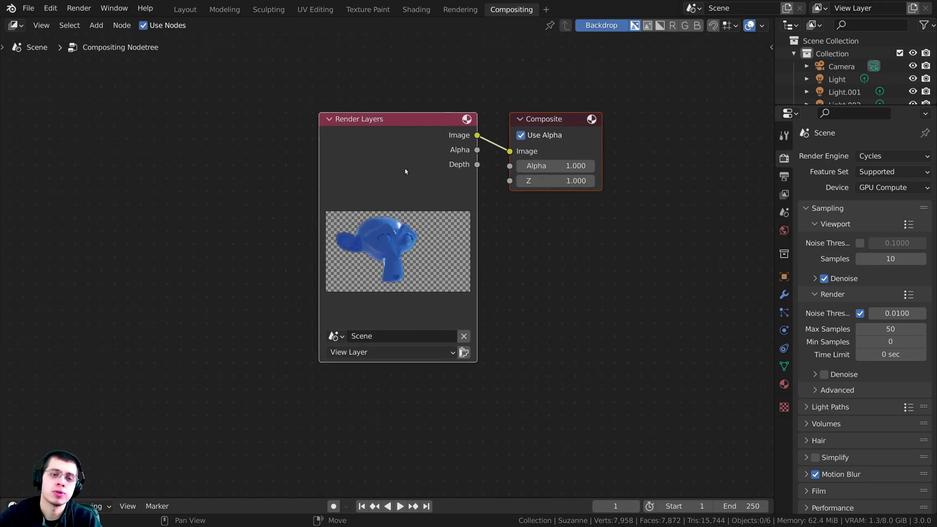
drag(396, 160, 259, 178)
scroll(310, 184, down, 2)
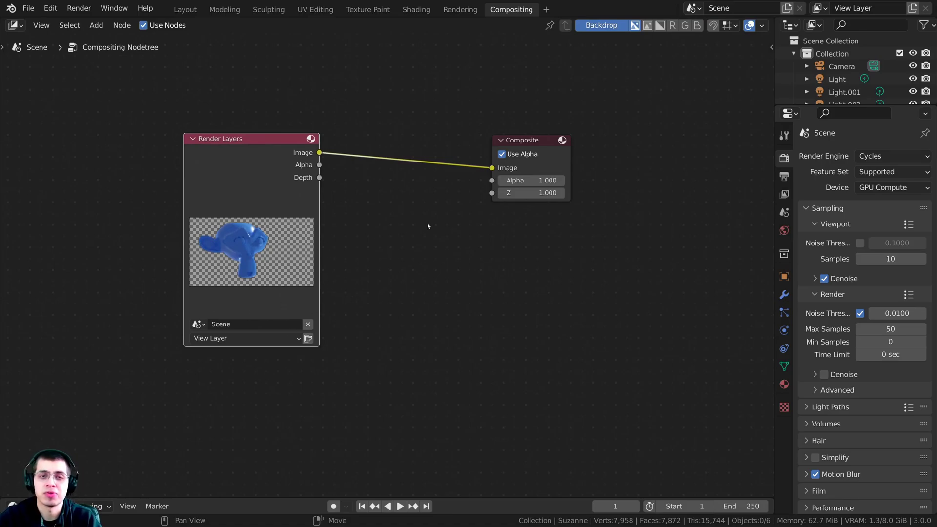
scroll(424, 229, down, 1)
middle_drag(425, 229, 429, 238)
drag(512, 158, 559, 165)
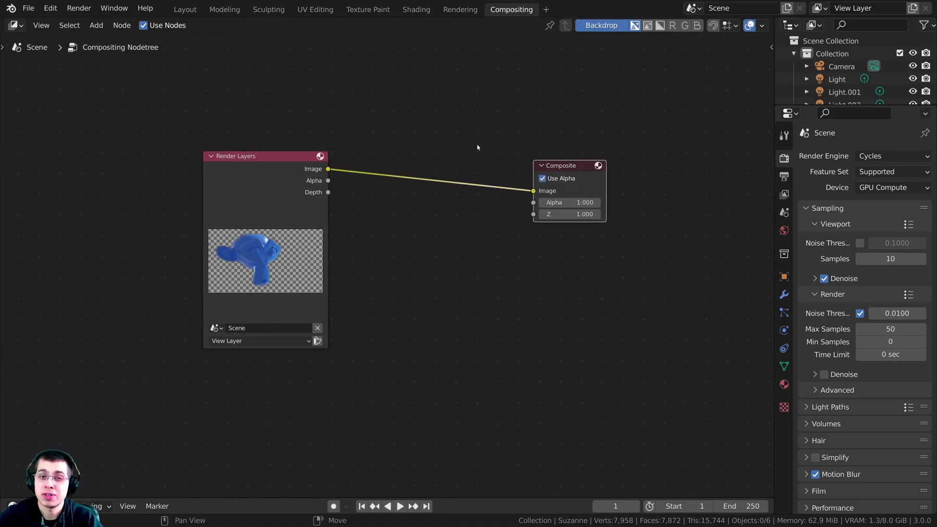
Step: Add an Alpha Over node via search and drop it onto the Render Layers–Composite link
key(shift+a)
click(459, 130)
text(a)
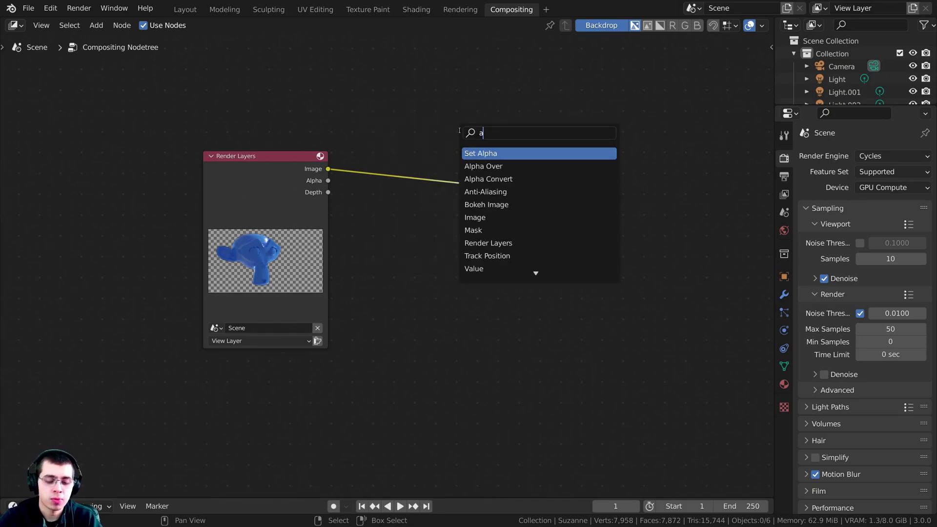
text(p)
key(BackSpace)
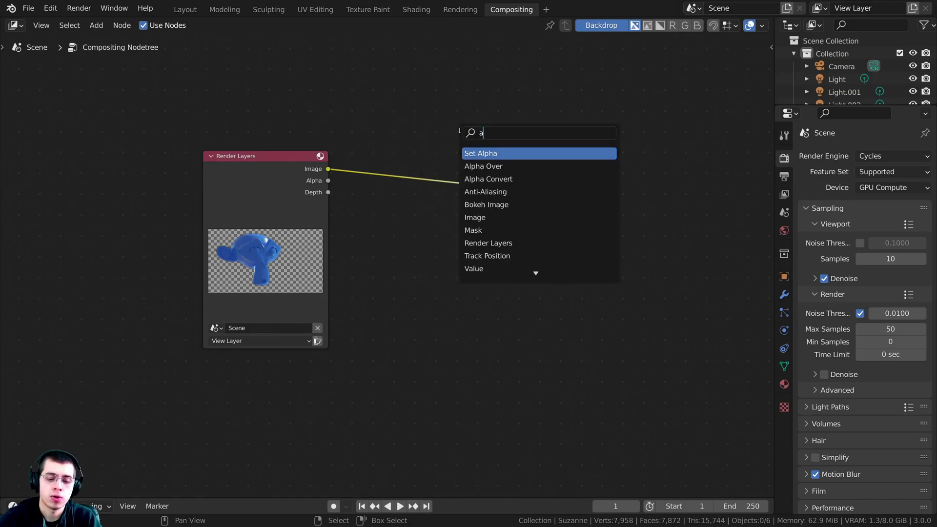
text(lp)
click(484, 167)
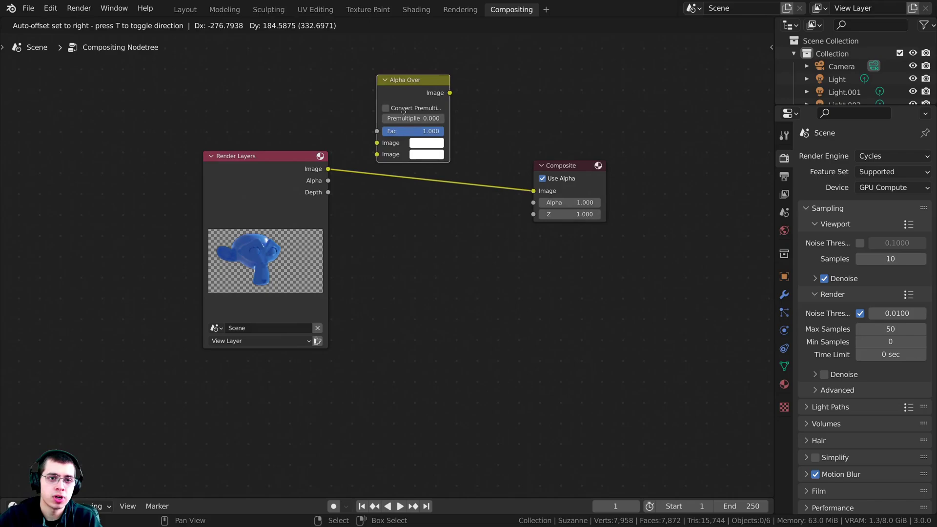
click(444, 194)
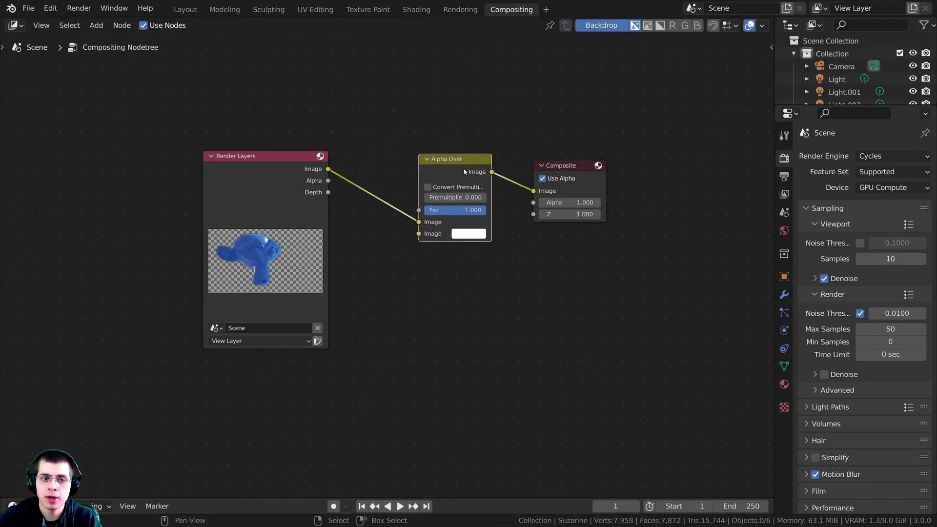
Step: Move Render Layers further left and fit the node tree in view
scroll(405, 152, up, 1)
scroll(402, 215, down, 3)
middle_drag(403, 216, 442, 303)
drag(317, 299, 209, 297)
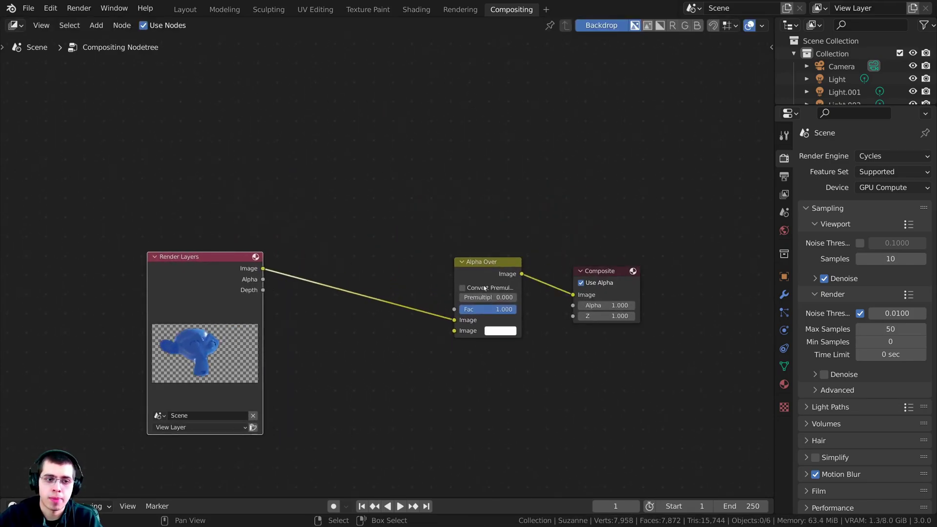
middle_drag(503, 242, 500, 235)
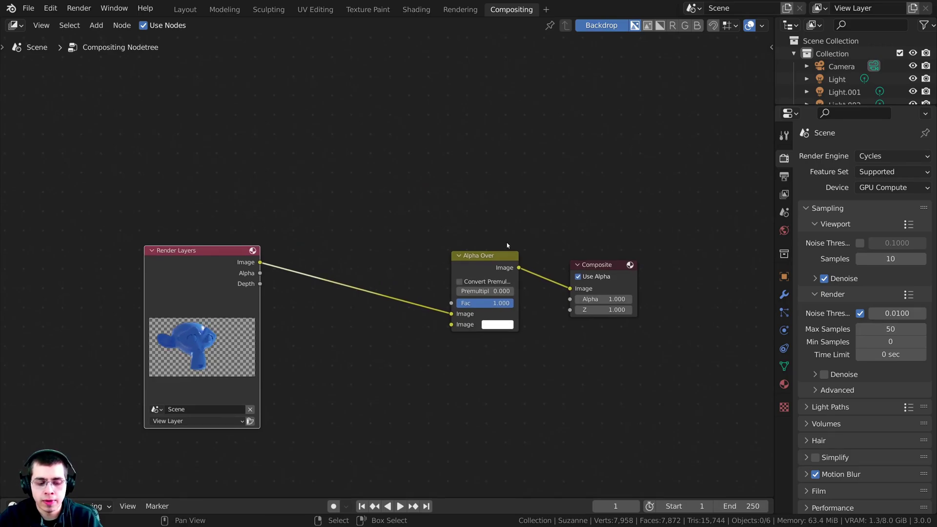
Step: Enable the Node Wrangler add-on in Preferences for Viewer previews
ctrl+shift+click(479, 264)
middle_drag(376, 210, 390, 249)
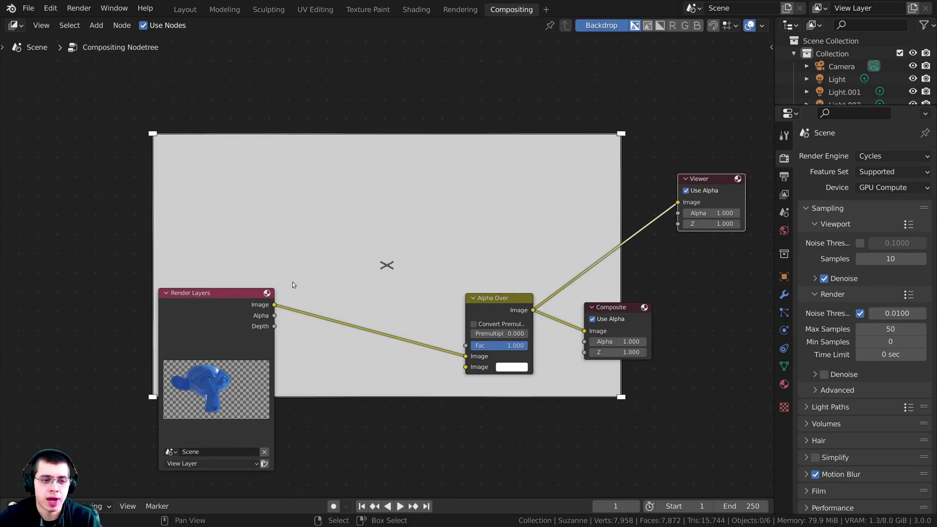
click(52, 7)
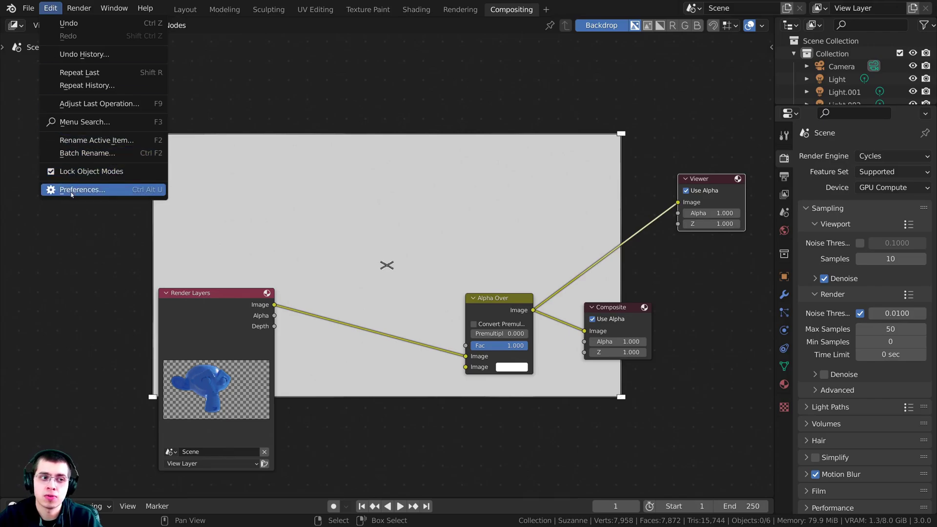
click(117, 195)
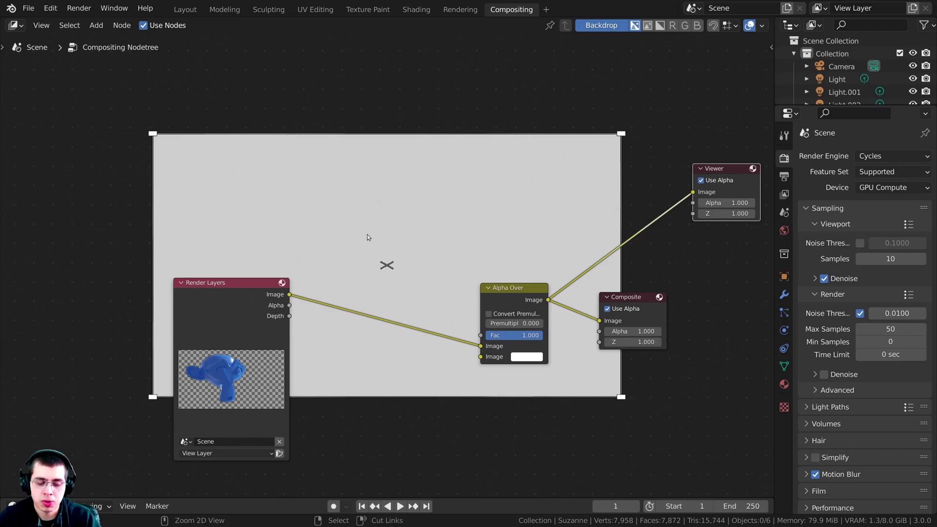
Step: Preview Render Layers, toggle the backdrop, then point the Viewer at Alpha Over's output
ctrl+shift+click(290, 236)
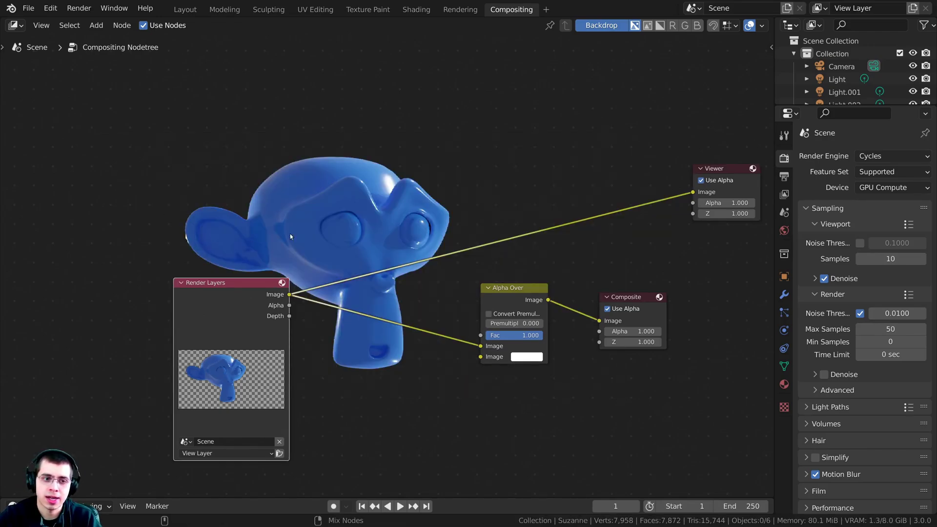
click(595, 27)
click(596, 26)
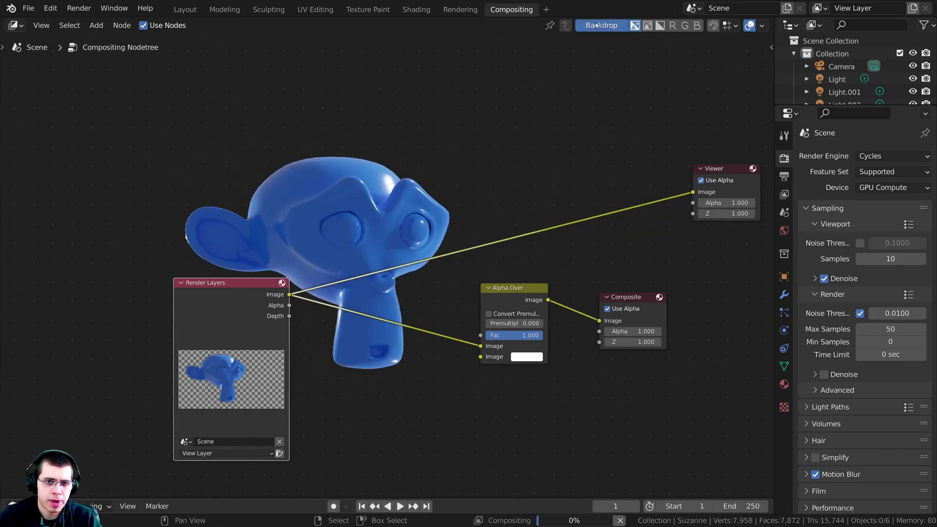
ctrl+shift+click(529, 296)
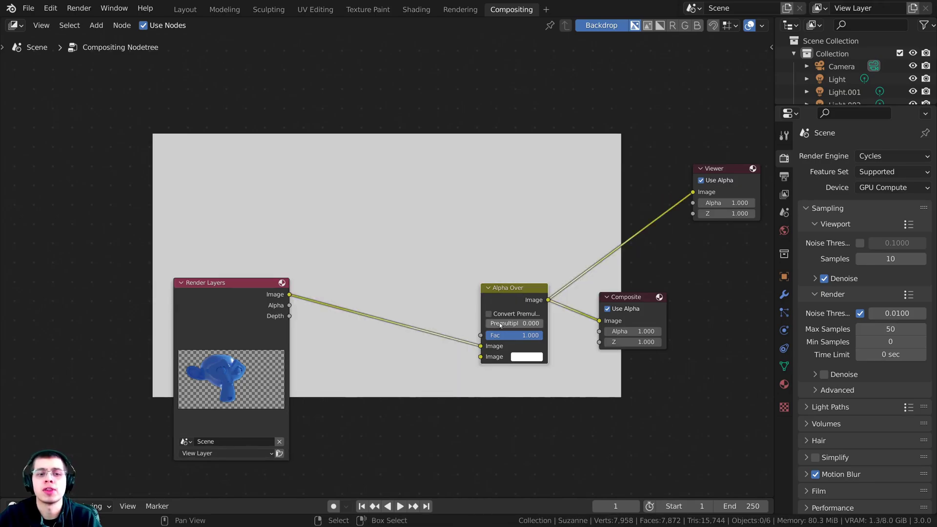
Step: Reconnect the Render Layers image to Alpha Over's second Image input
drag(529, 296, 533, 296)
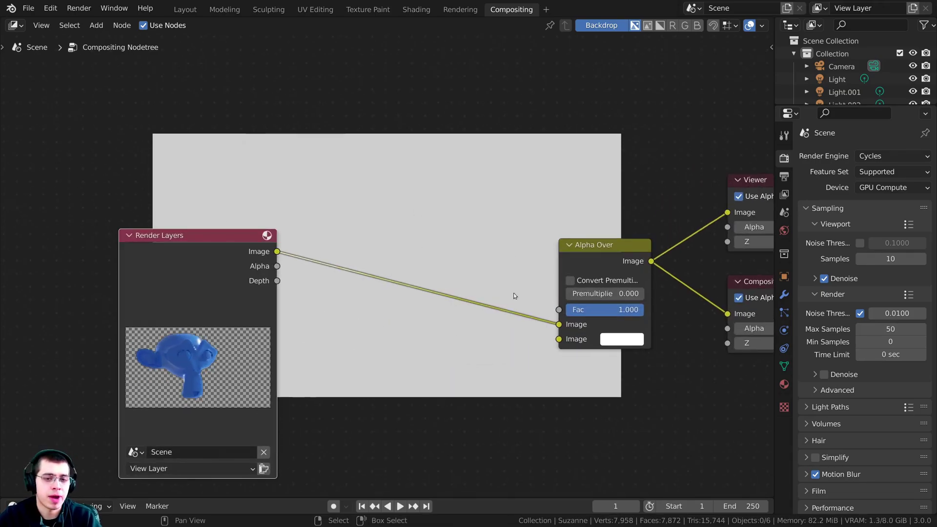
drag(559, 324, 566, 346)
drag(277, 252, 559, 339)
middle_drag(453, 306, 472, 381)
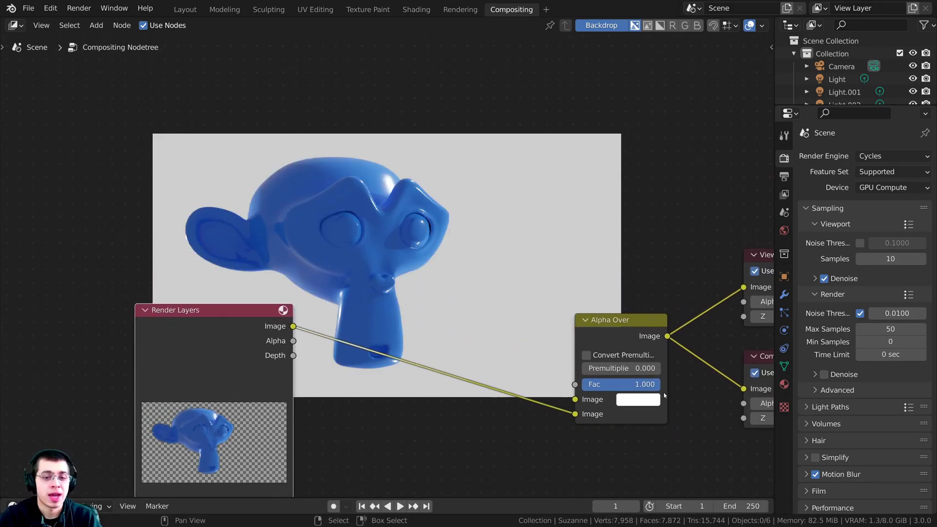
Step: Set Alpha Over's first Image colour to bright green
click(632, 403)
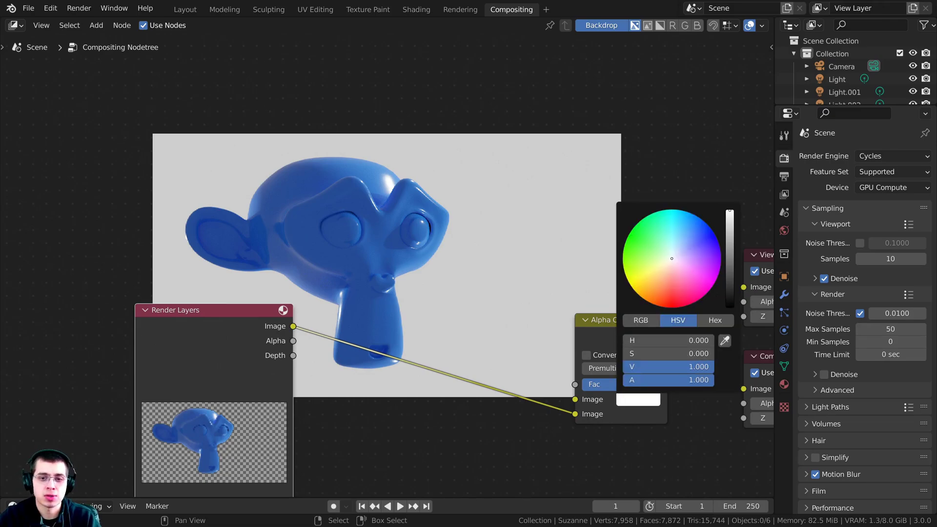
mouse_move(656, 271)
mouse_down()
mouse_move(684, 246)
mouse_move(650, 231)
mouse_move(635, 238)
mouse_move(665, 299)
mouse_move(705, 292)
mouse_move(718, 241)
mouse_move(684, 215)
mouse_move(653, 222)
mouse_up()
middle_drag(465, 286, 437, 228)
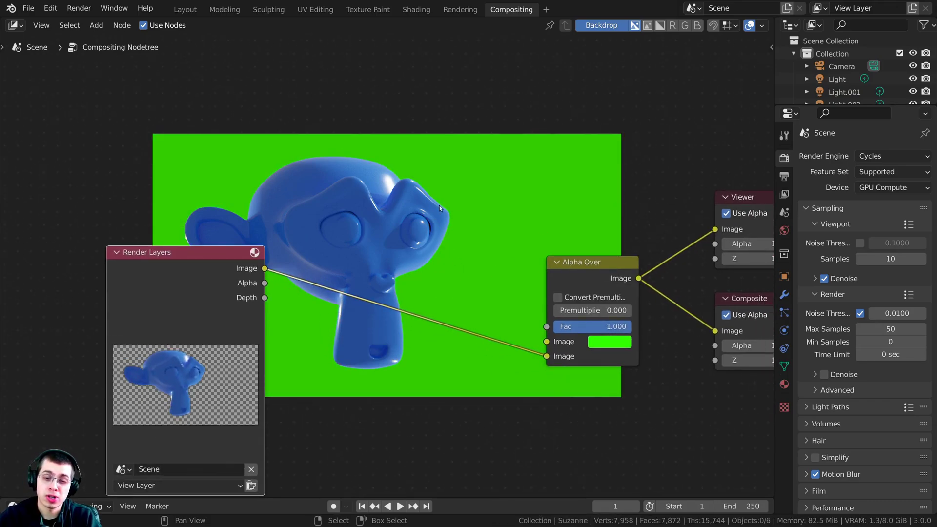
middle_drag(507, 288, 526, 300)
Step: Add an Image node and load the avenue-2215317.jpg forest photo into it
key(shift+a)
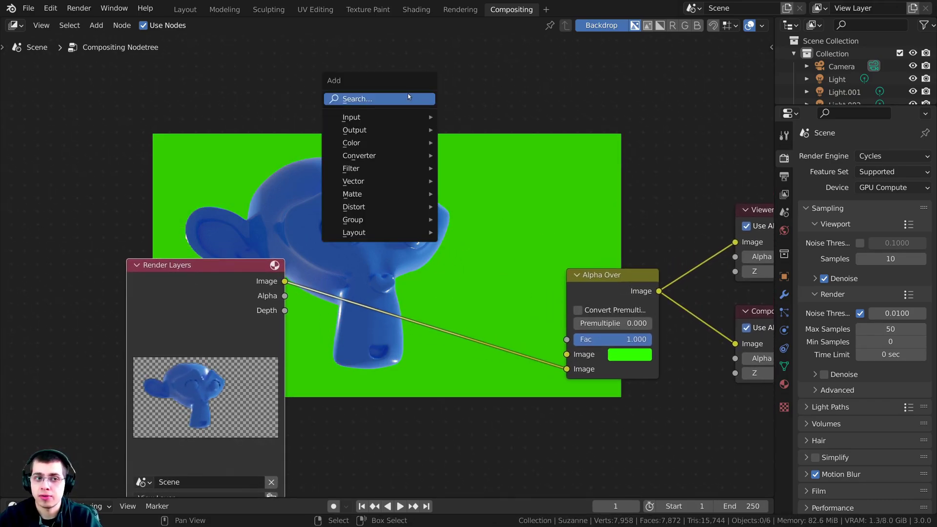
click(408, 93)
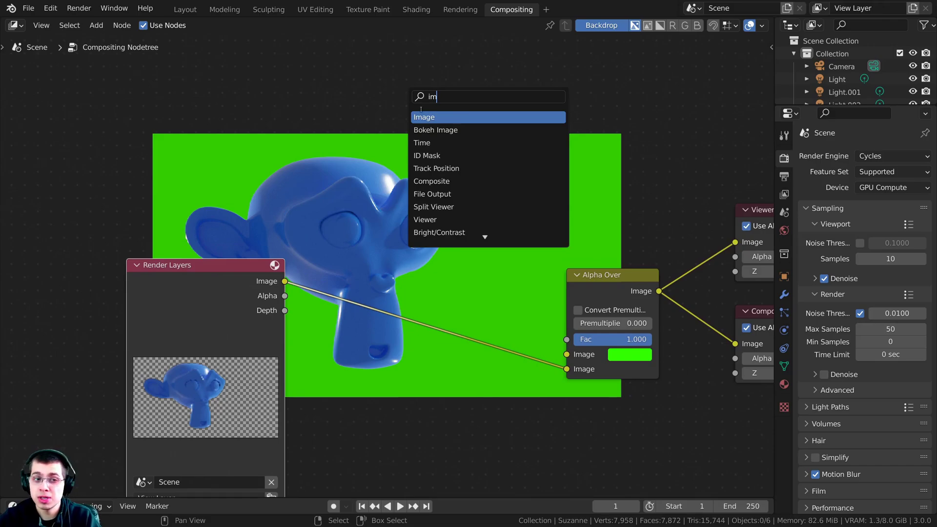
key(Return)
click(319, 135)
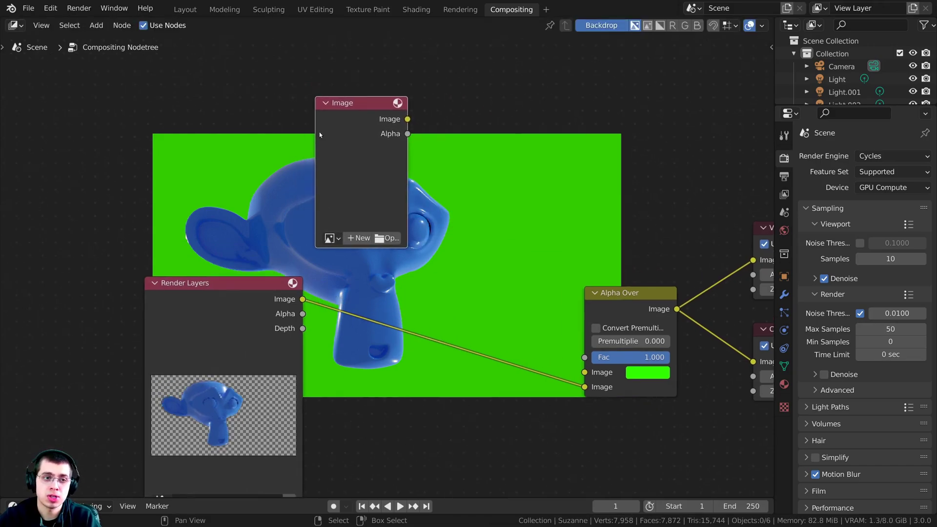
click(389, 239)
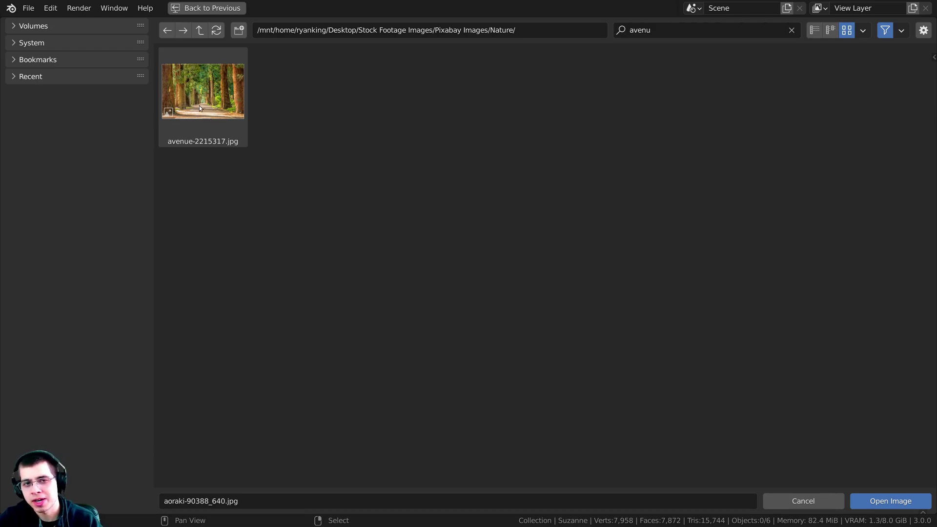
click(181, 95)
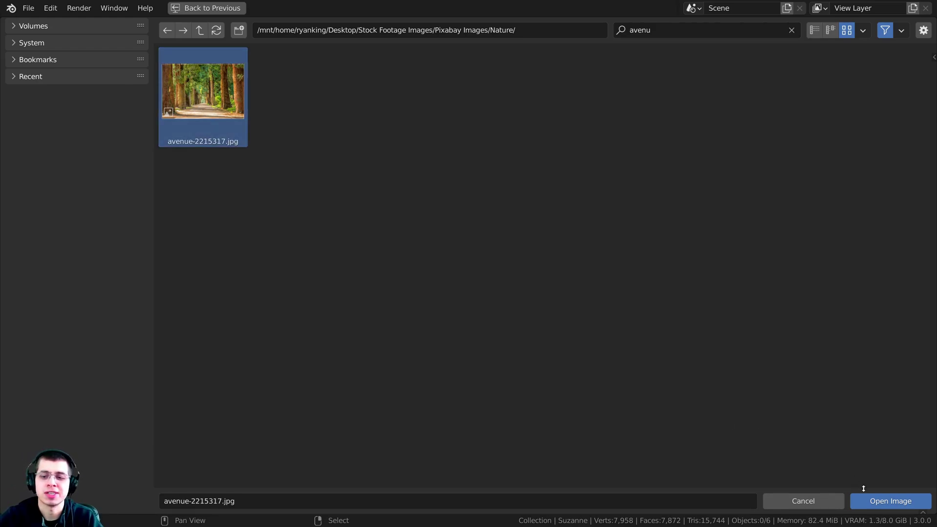
key(Return)
Step: Link the photo to Alpha Over's first Image input as the background
drag(379, 110, 590, 375)
drag(616, 296, 619, 285)
scroll(454, 239, down, 2)
Step: Insert a Scale node on the photo's link and set it to Render Size
scroll(419, 228, up, 1)
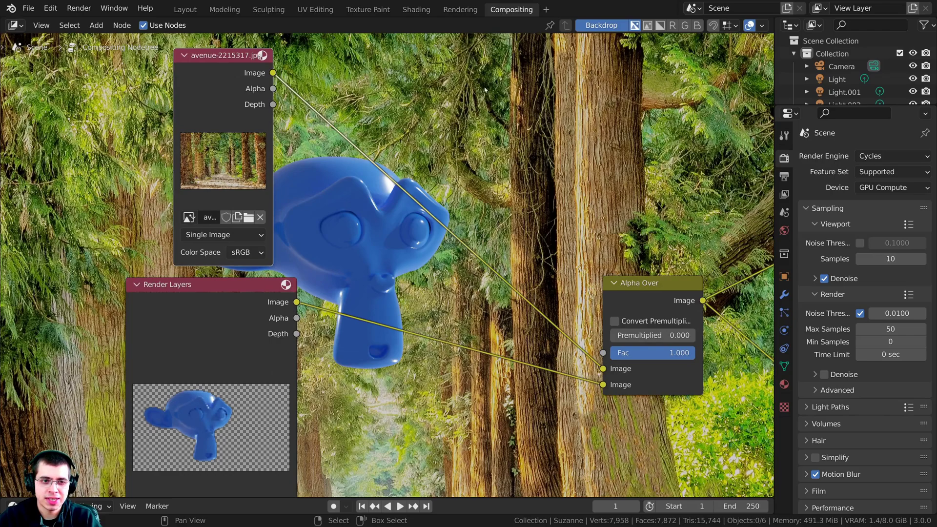
key(shift+a)
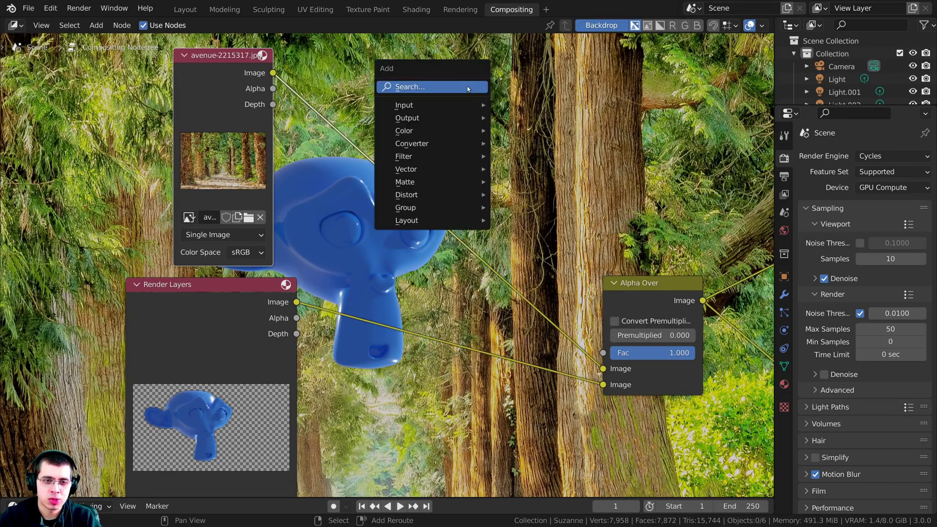
click(433, 88)
text(sca)
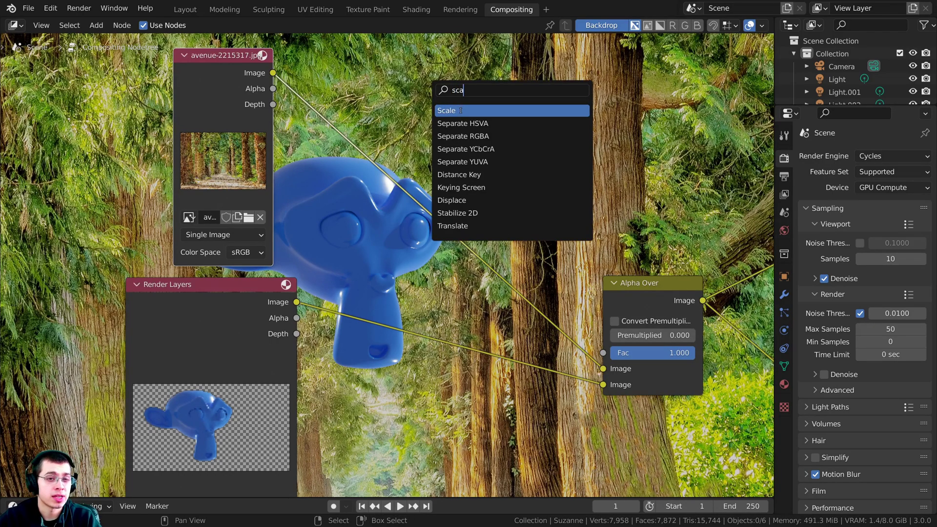
click(460, 110)
click(336, 136)
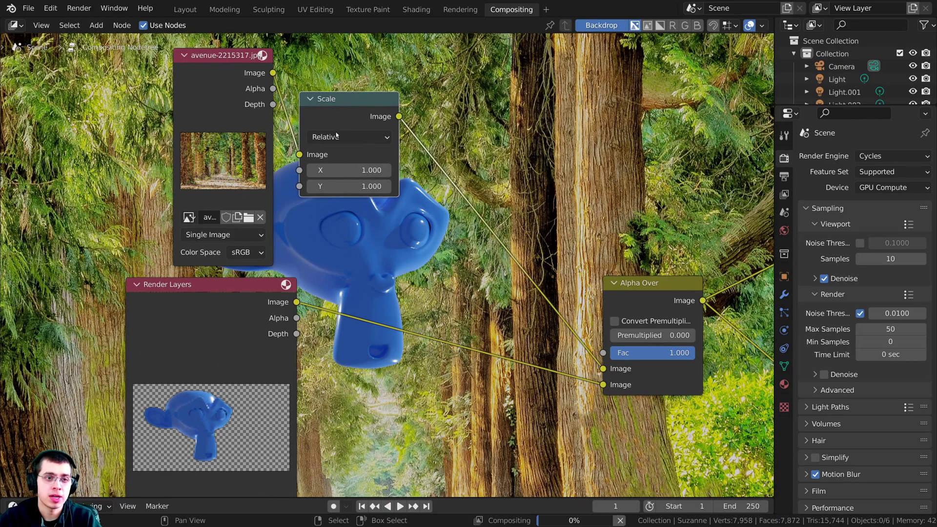
click(350, 134)
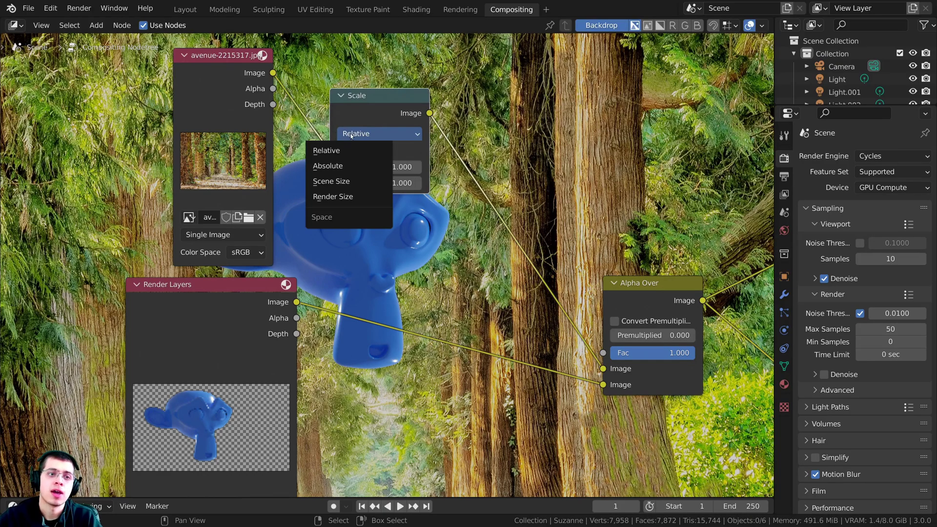
click(374, 196)
Step: Tidy the node layout by shifting the Render Layers and Alpha Over nodes
scroll(264, 318, down, 4)
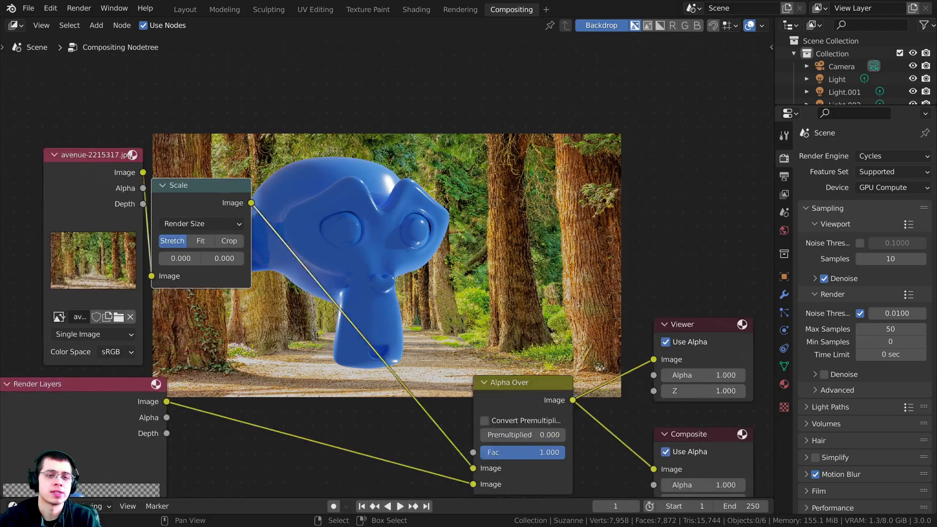
drag(117, 391, 114, 371)
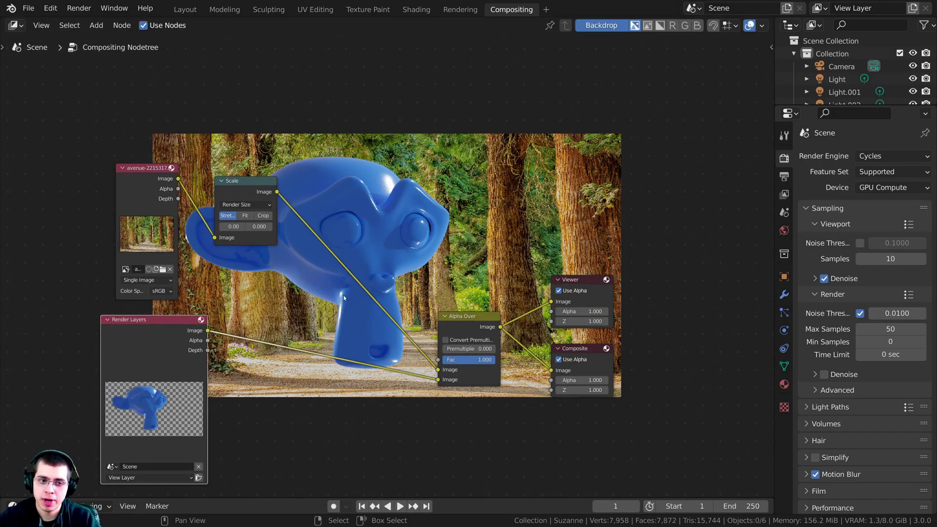
middle_drag(344, 298, 337, 313)
drag(464, 341, 474, 325)
scroll(474, 325, up, 2)
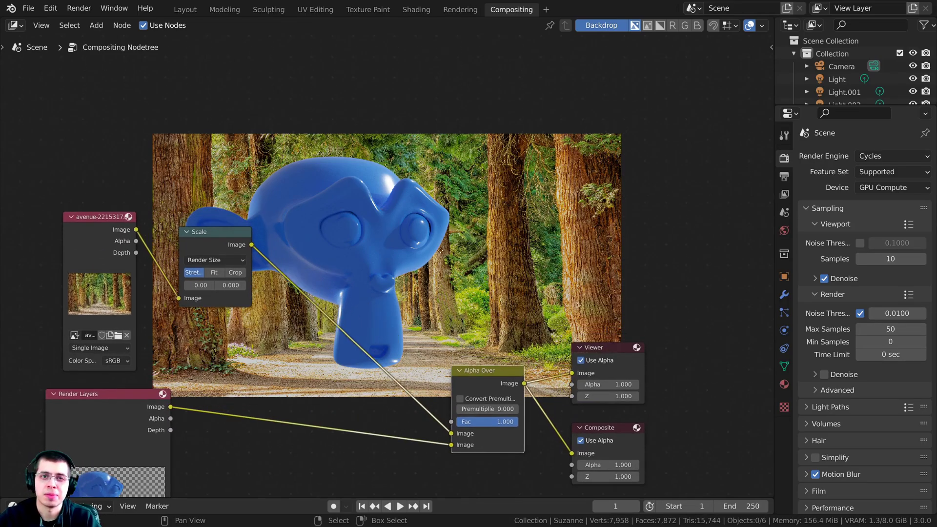
Step: Bring up the Add menu to insert a Blur node for the photo
key(shift+a)
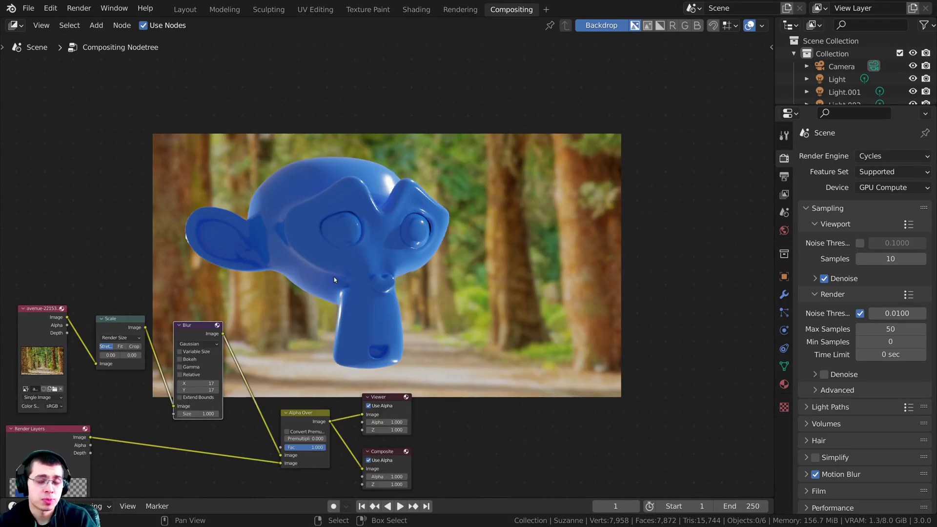